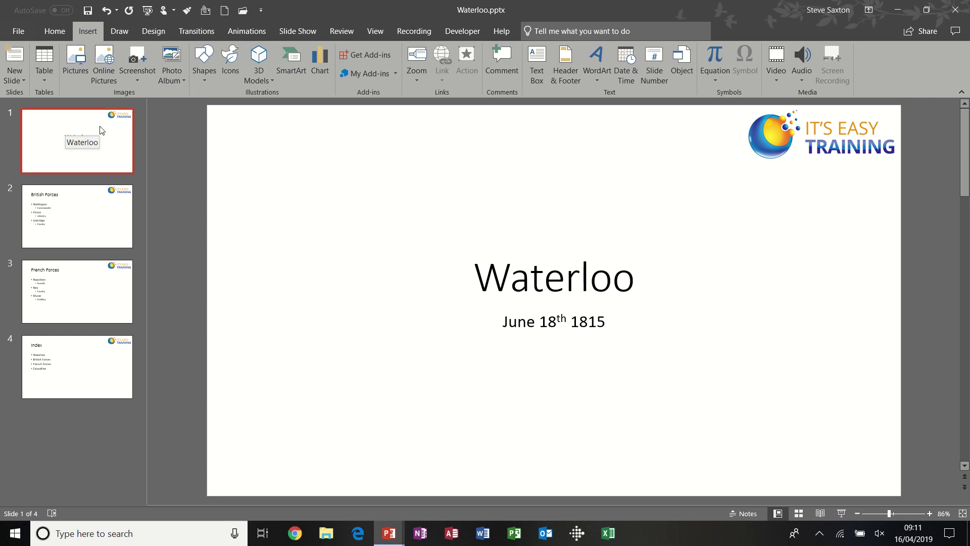
# Page through the Waterloo, British Forces, French Forces and Index slides twice, ending on Index
pyautogui.click(90, 241)
pyautogui.click(86, 286)
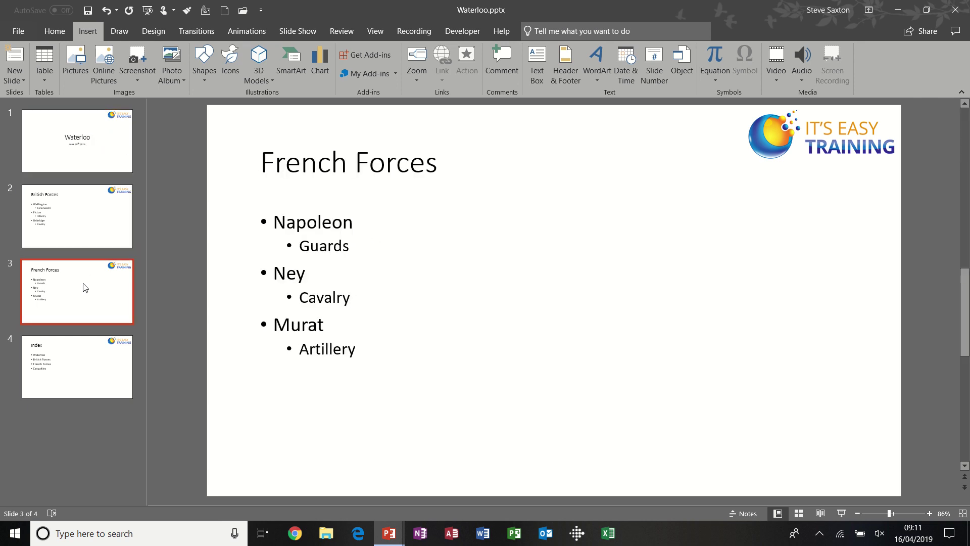
pyautogui.click(77, 349)
pyautogui.click(79, 154)
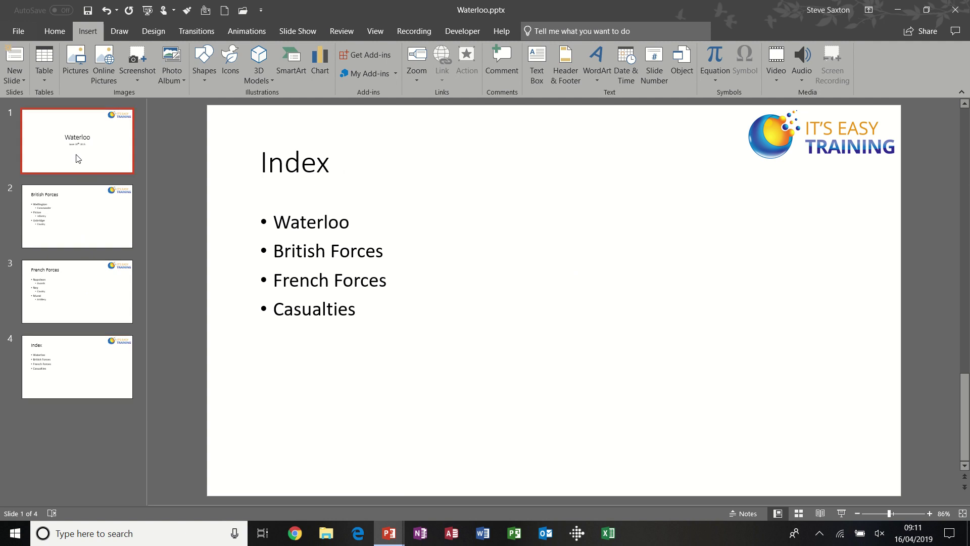
pyautogui.click(74, 219)
pyautogui.click(72, 284)
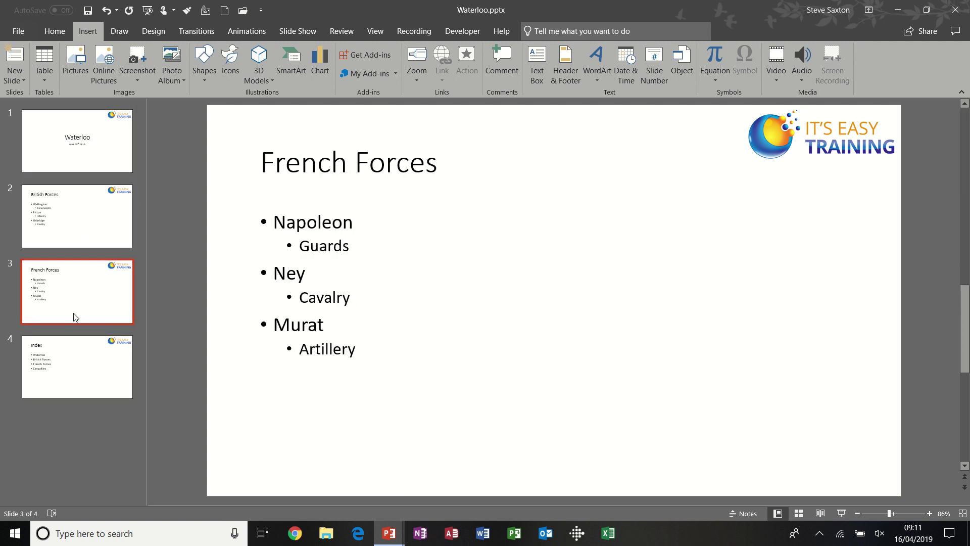
pyautogui.click(73, 355)
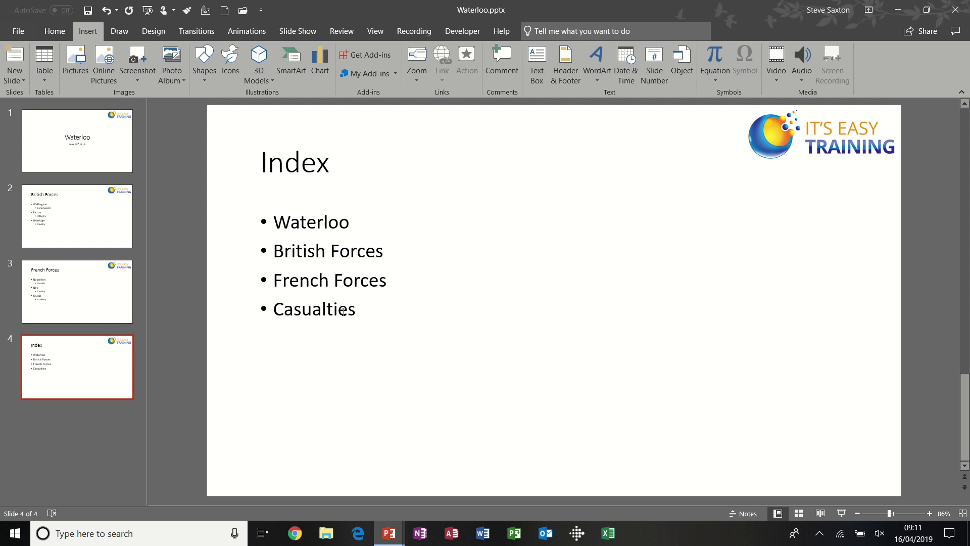
# Hyperlink the word Waterloo on the Index slide to slide 1, Waterloo
pyautogui.doubleClick(311, 223)
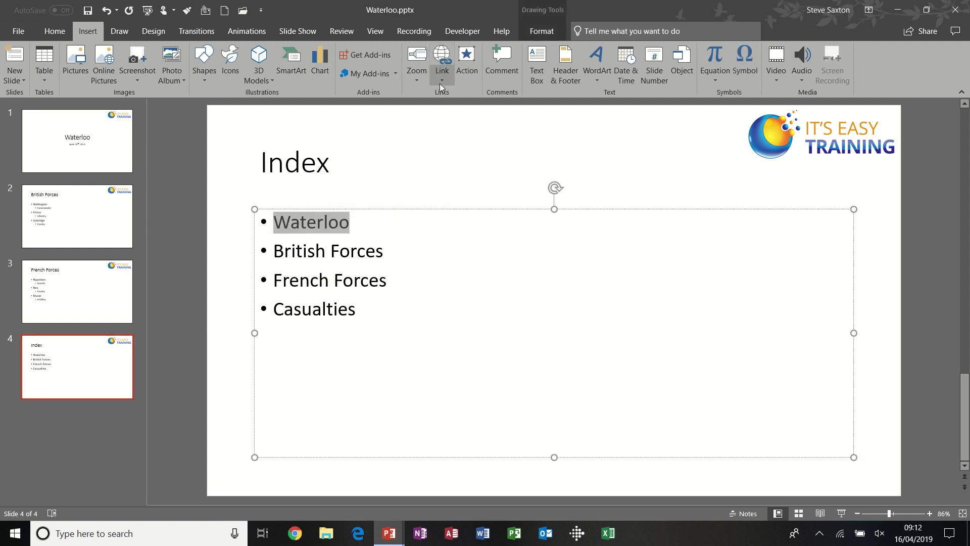
pyautogui.click(60, 33)
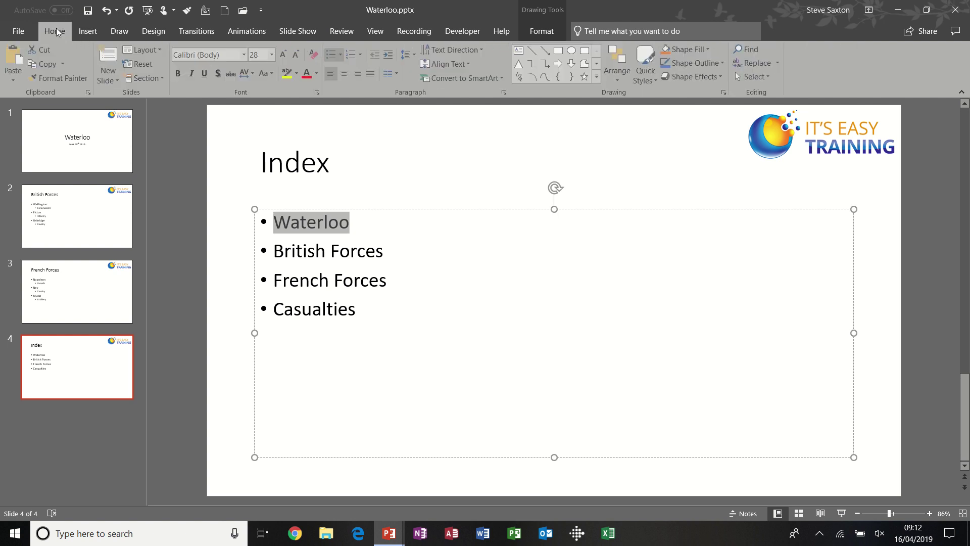
pyautogui.click(87, 34)
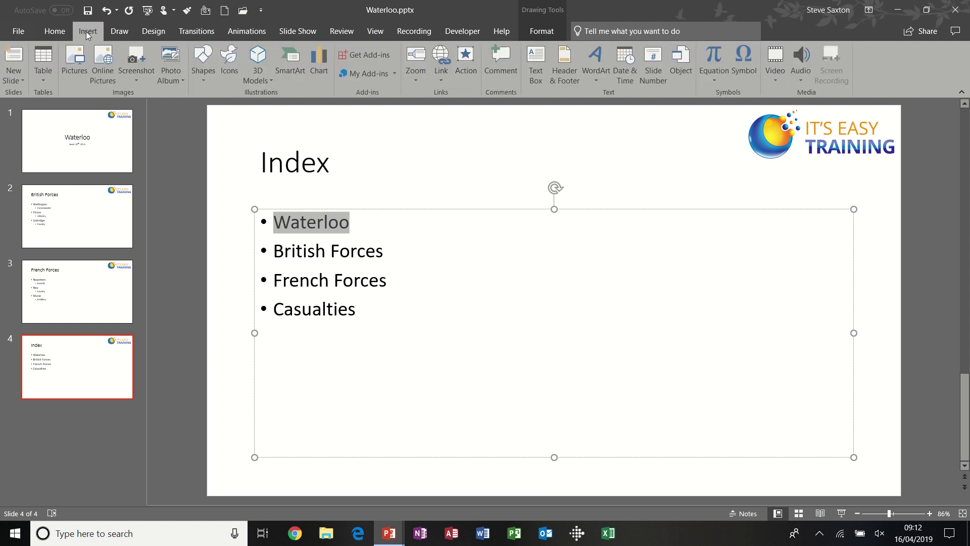
pyautogui.click(442, 55)
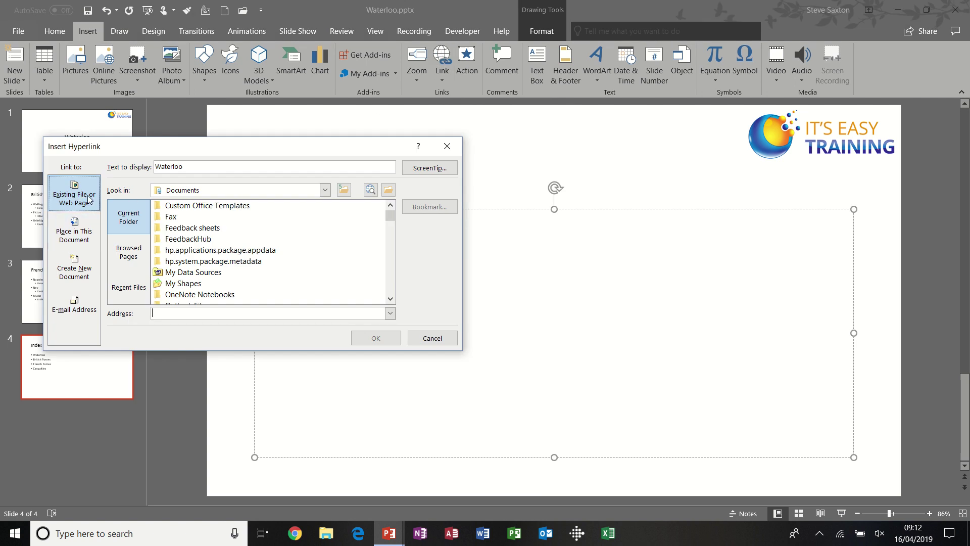
pyautogui.click(77, 232)
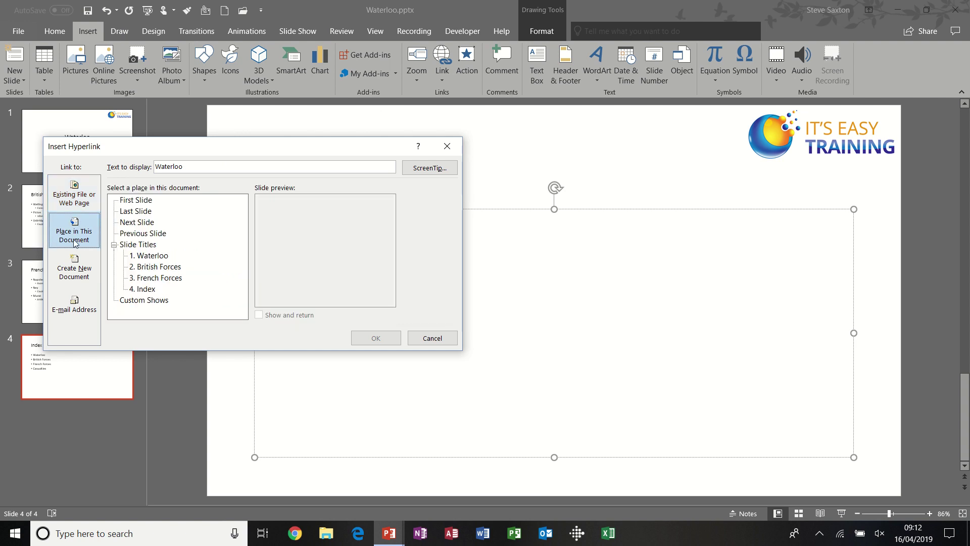
pyautogui.click(154, 256)
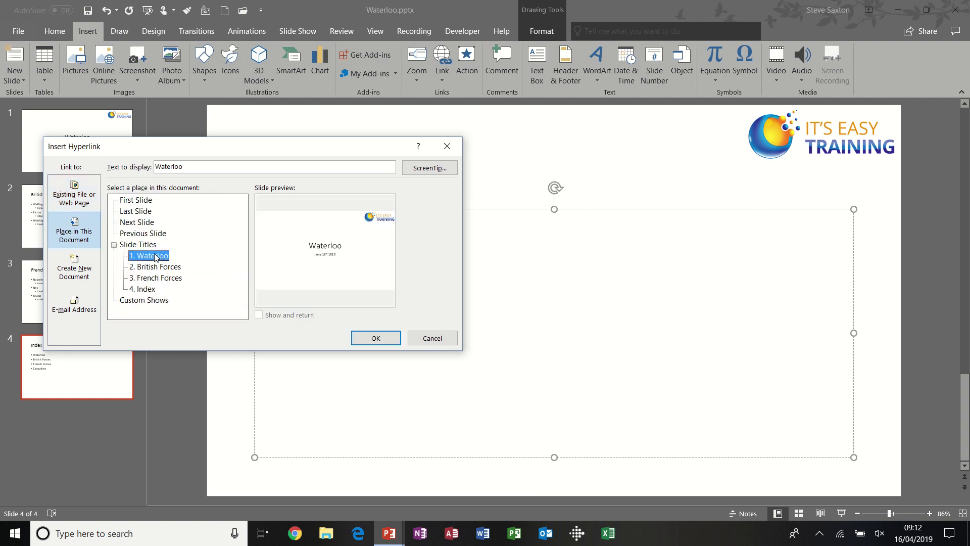
pyautogui.click(375, 339)
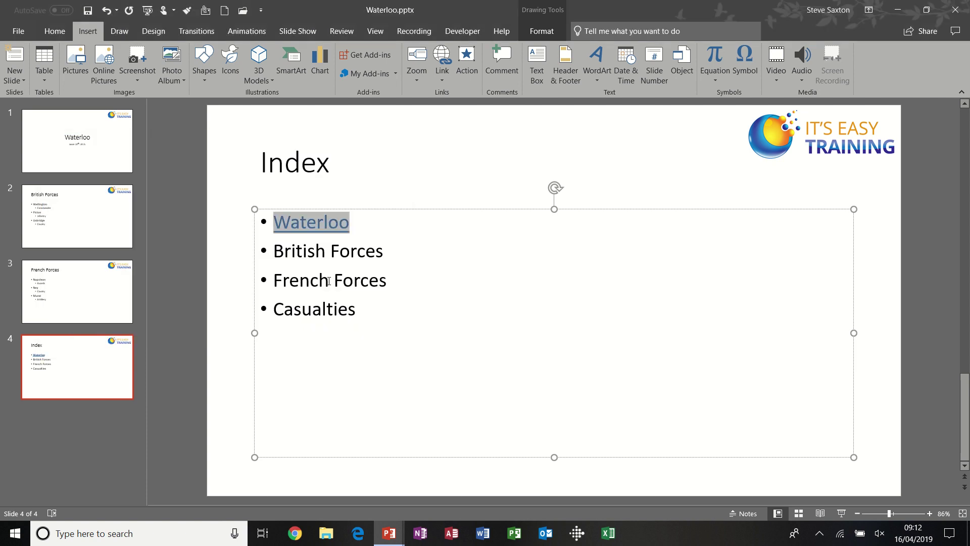
# Hyperlink the British Forces index item to the British Forces slide
pyautogui.moveTo(274, 250); pyautogui.dragTo(386, 251)
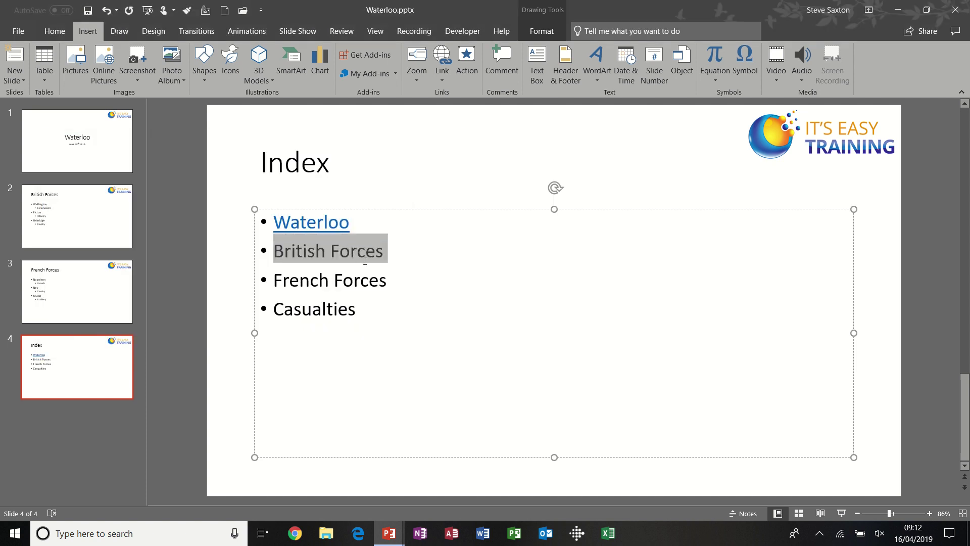
pyautogui.click(443, 59)
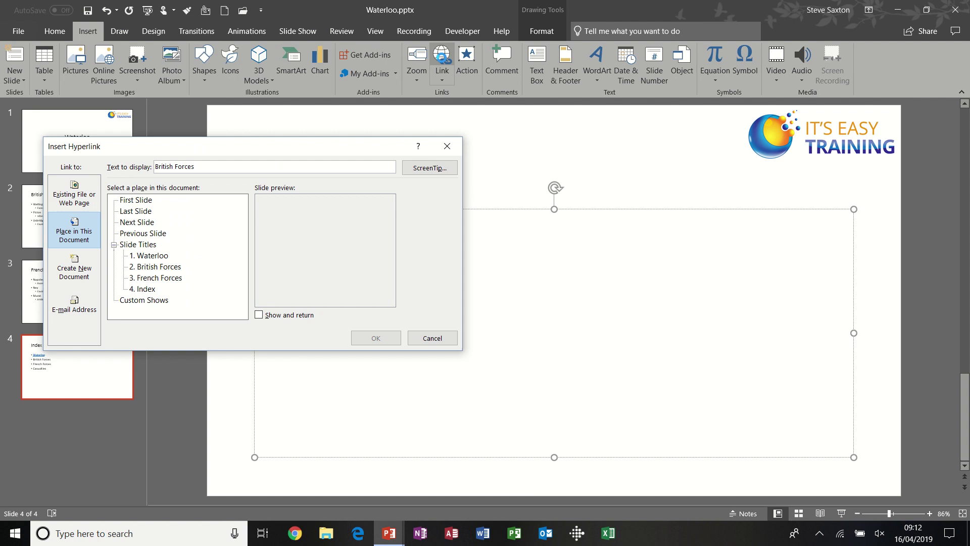
pyautogui.click(171, 268)
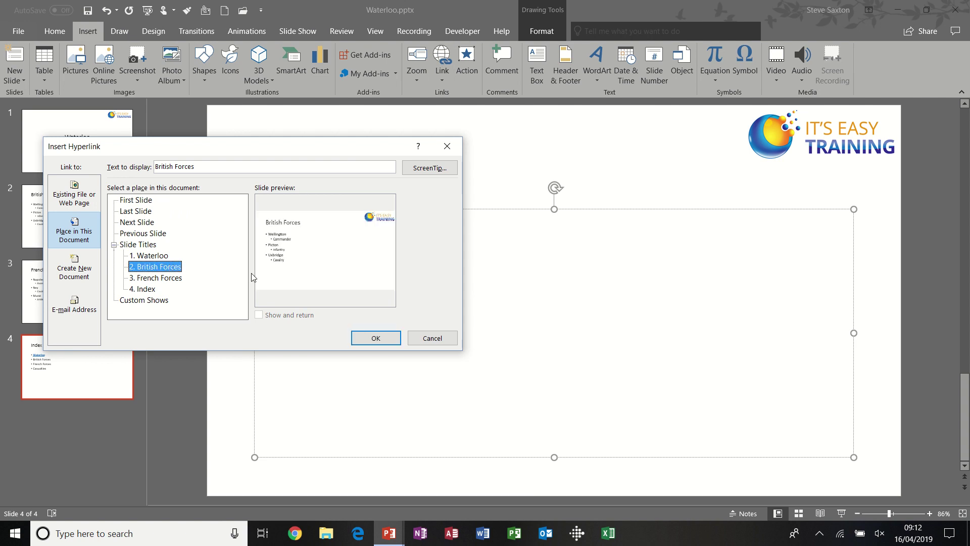
pyautogui.click(374, 338)
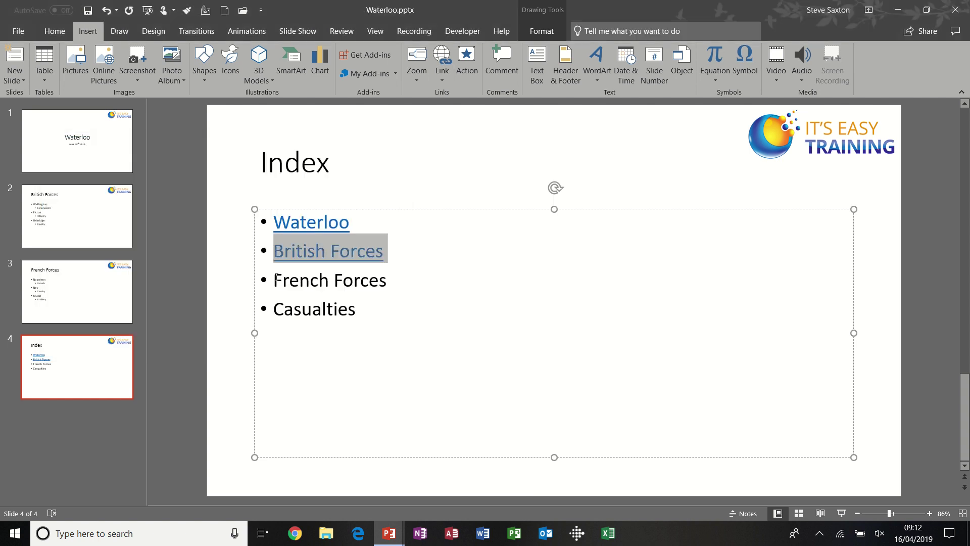
# Hyperlink the French Forces index item to the French Forces slide
pyautogui.moveTo(275, 279); pyautogui.dragTo(392, 281)
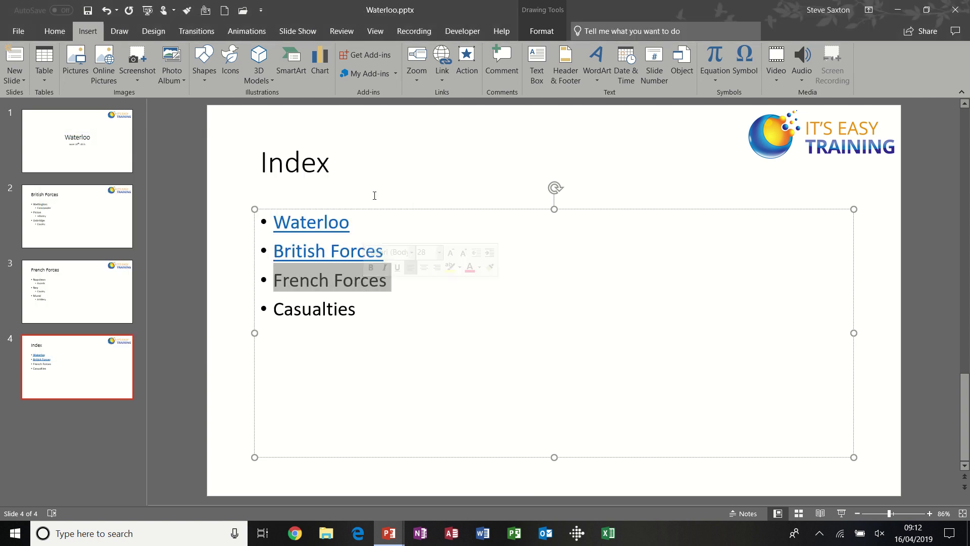
pyautogui.click(443, 59)
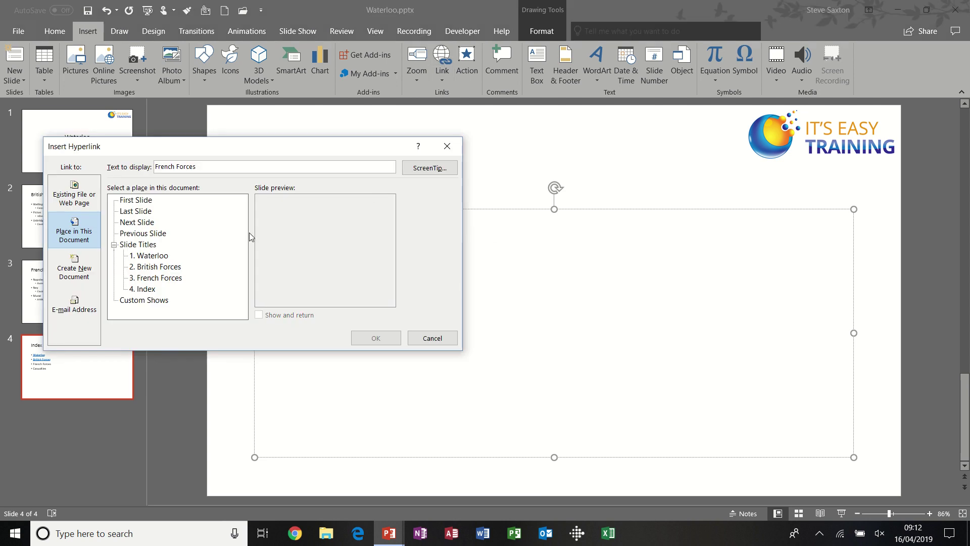
pyautogui.click(174, 277)
pyautogui.click(374, 337)
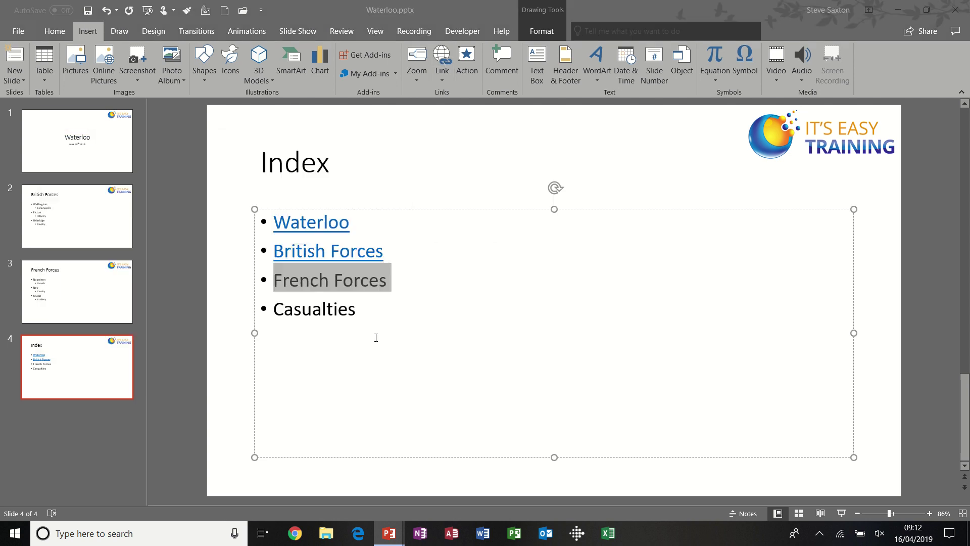
# Hyperlink the Casualties index item to the Casualties Excel workbook
pyautogui.doubleClick(314, 308)
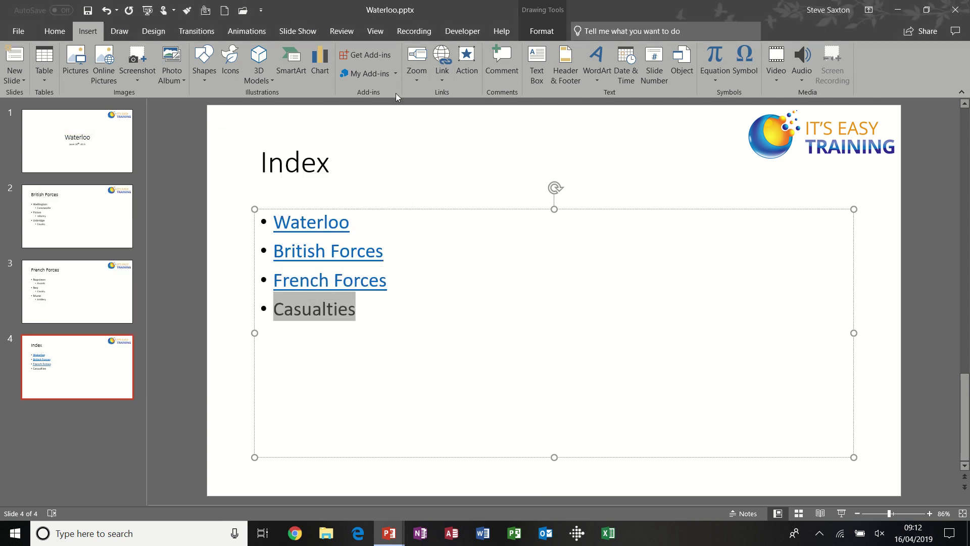
pyautogui.click(441, 55)
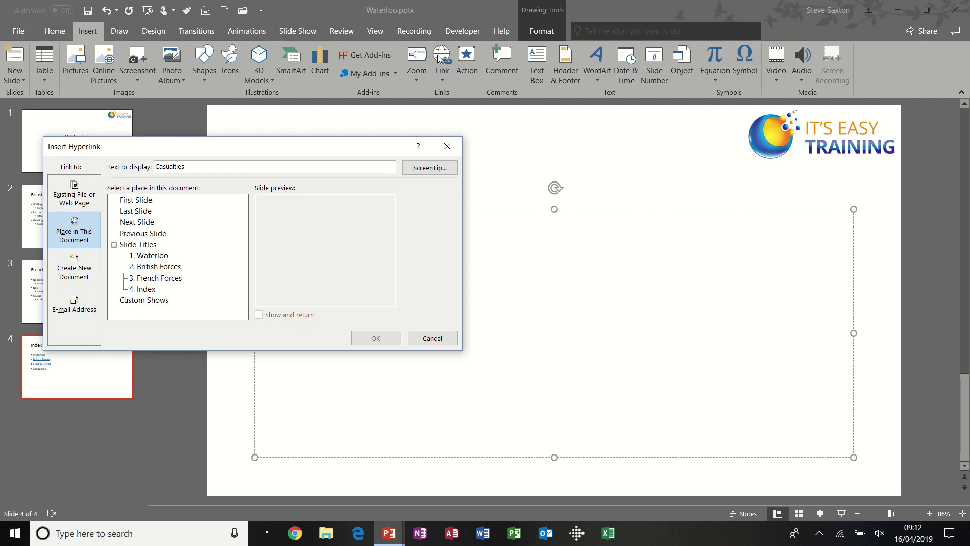
pyautogui.click(79, 198)
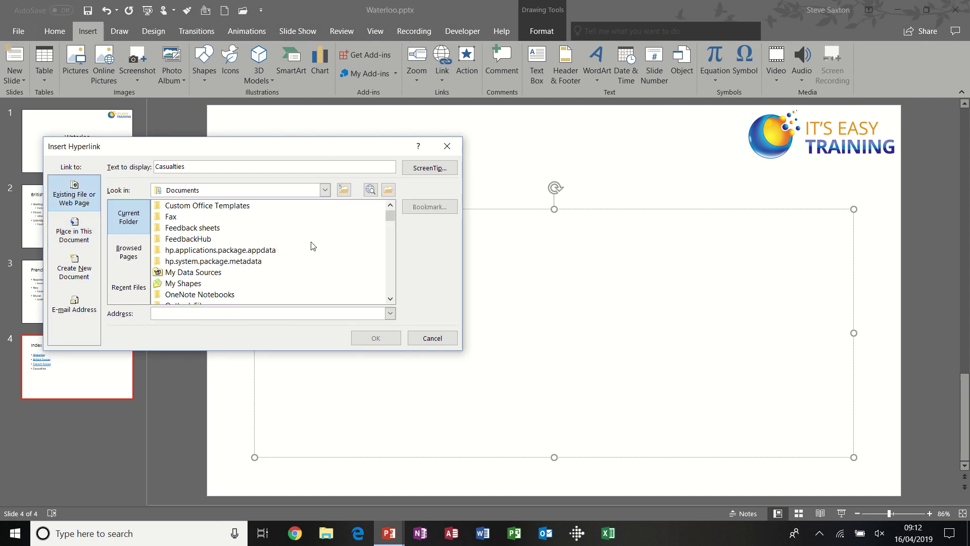
pyautogui.moveTo(390, 217); pyautogui.dragTo(390, 231)
pyautogui.doubleClick(193, 264)
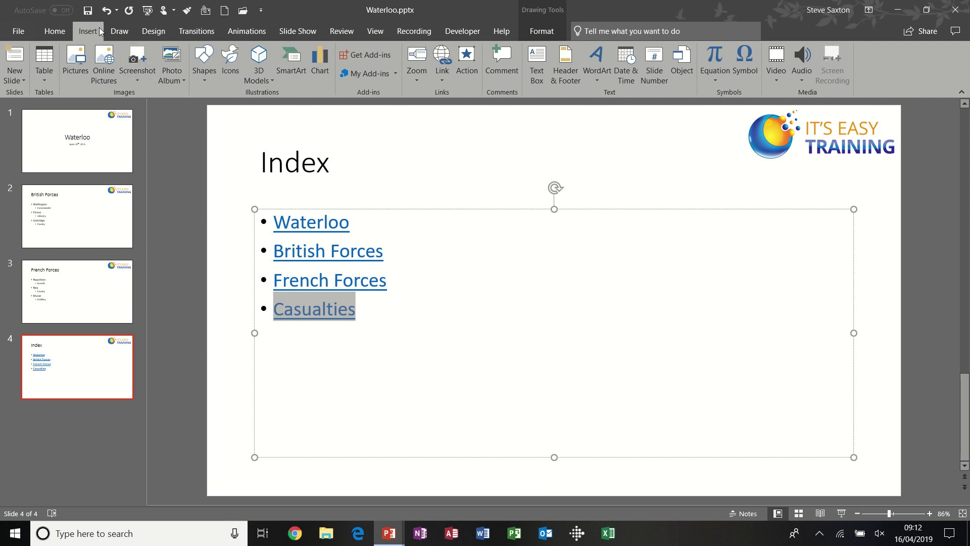
# Save the presentation, then start inserting a picture on the British Forces slide
pyautogui.click(87, 10)
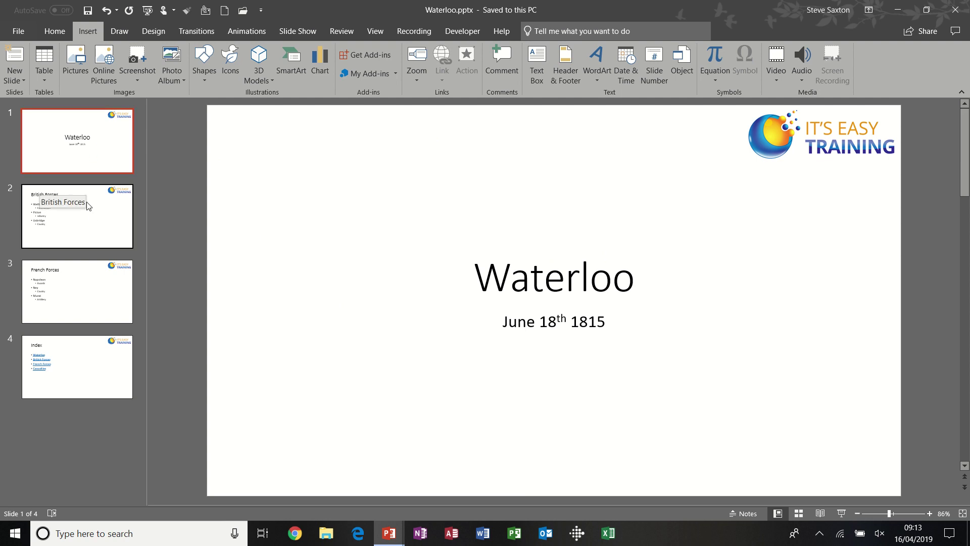
pyautogui.click(90, 218)
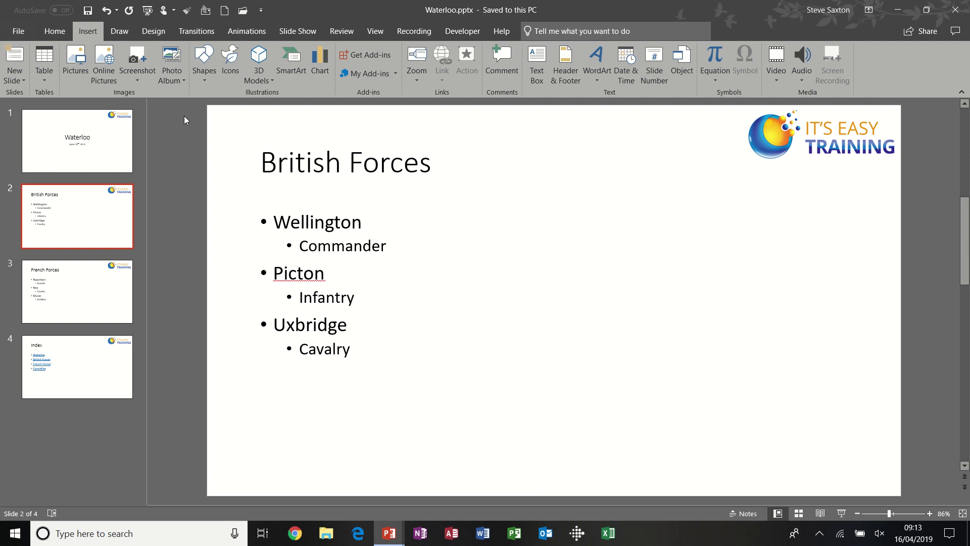
pyautogui.click(89, 58)
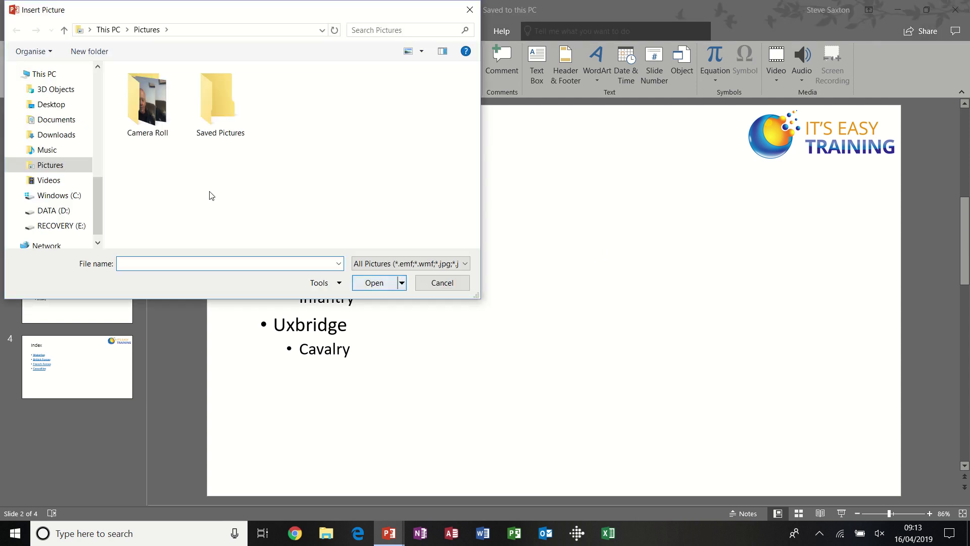
# Insert duke-wellington-200.jpg from PHOTOS Waterloo, place it beside the bullets and enlarge it to 9.84 × 7.77 cm
pyautogui.moveTo(95, 201); pyautogui.dragTo(98, 116)
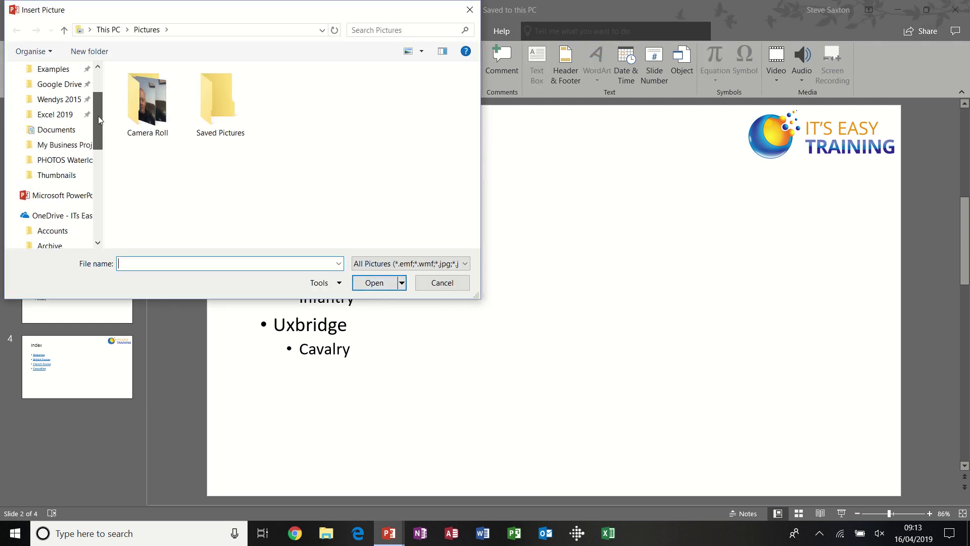
pyautogui.click(75, 162)
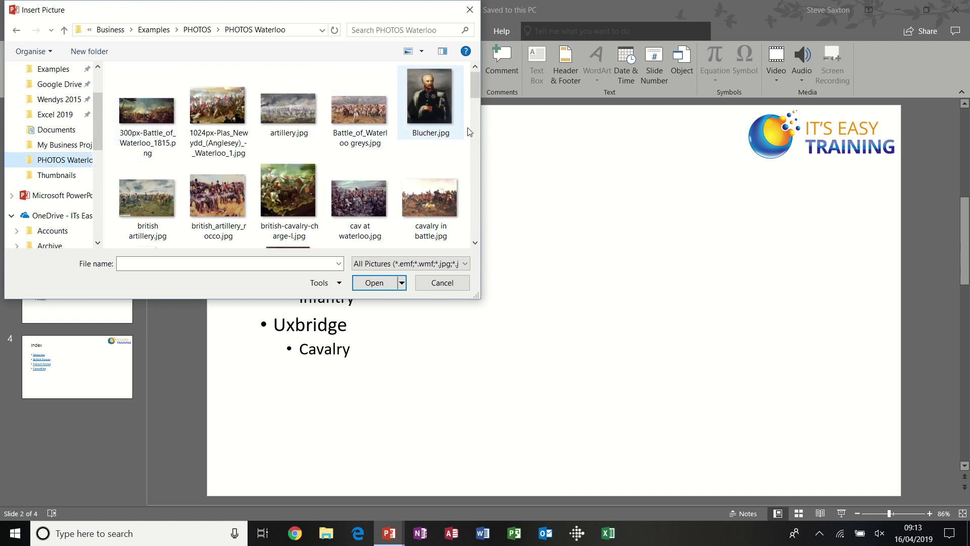
pyautogui.moveTo(477, 94); pyautogui.dragTo(477, 105)
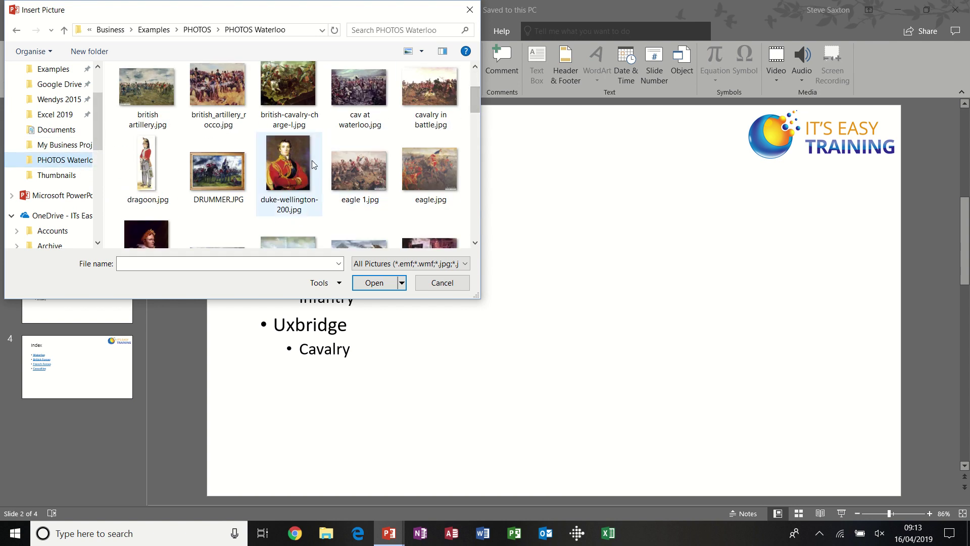
pyautogui.click(297, 162)
pyautogui.doubleClick(297, 161)
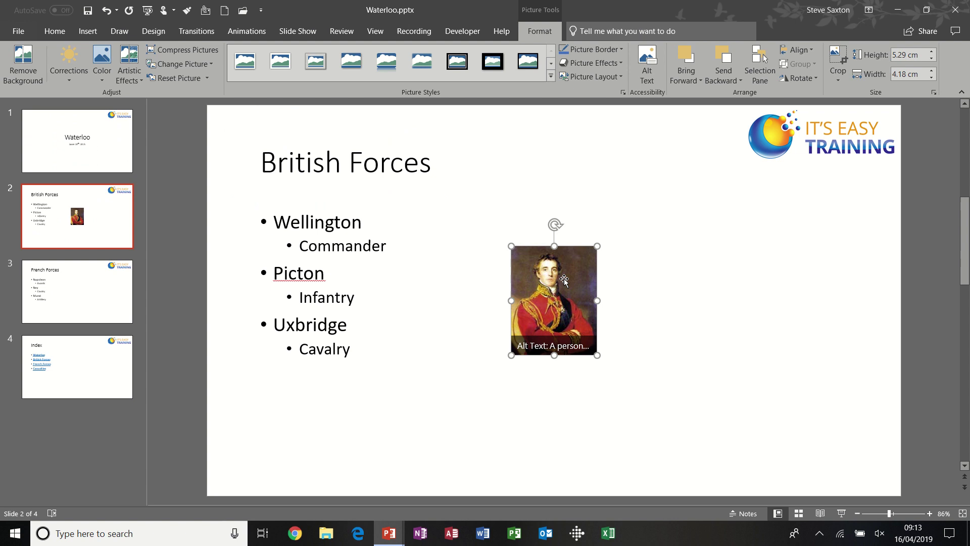
pyautogui.moveTo(563, 276); pyautogui.dragTo(570, 227)
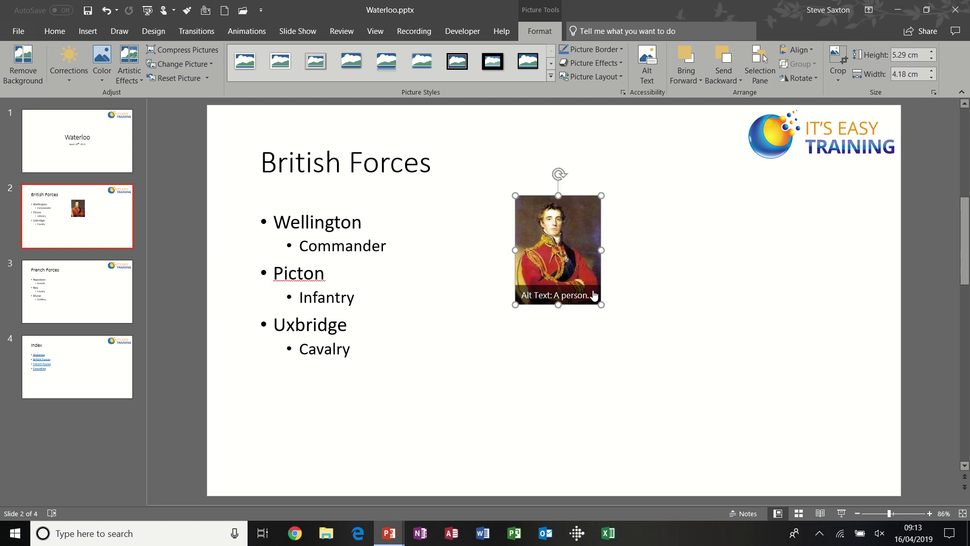
pyautogui.moveTo(600, 304); pyautogui.dragTo(675, 397)
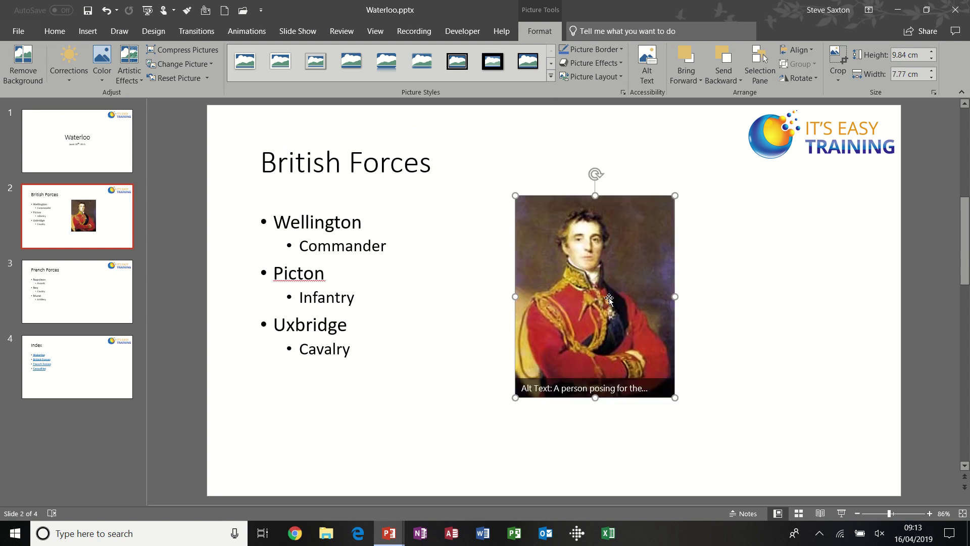
# Link the Wellington portrait to slide 4, Index
pyautogui.click(87, 33)
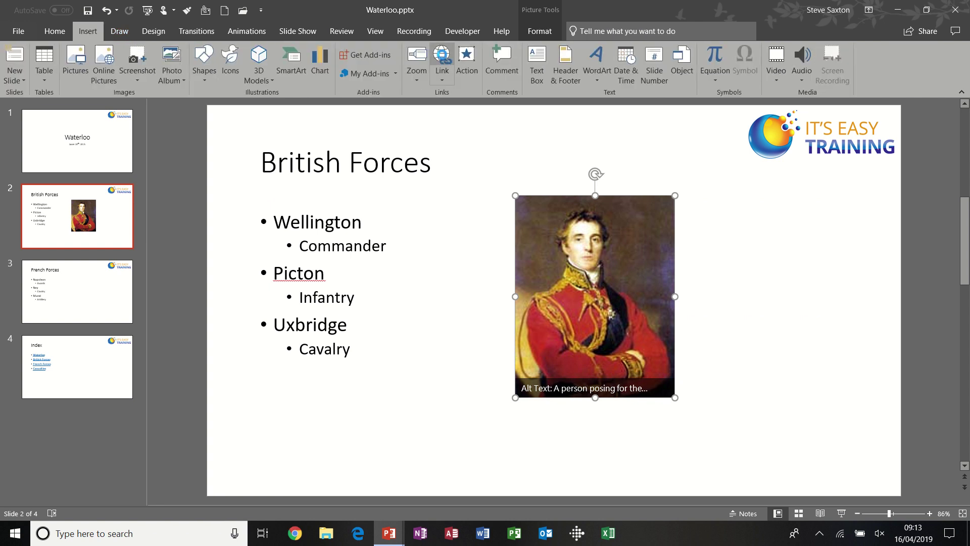
pyautogui.click(442, 56)
pyautogui.click(74, 232)
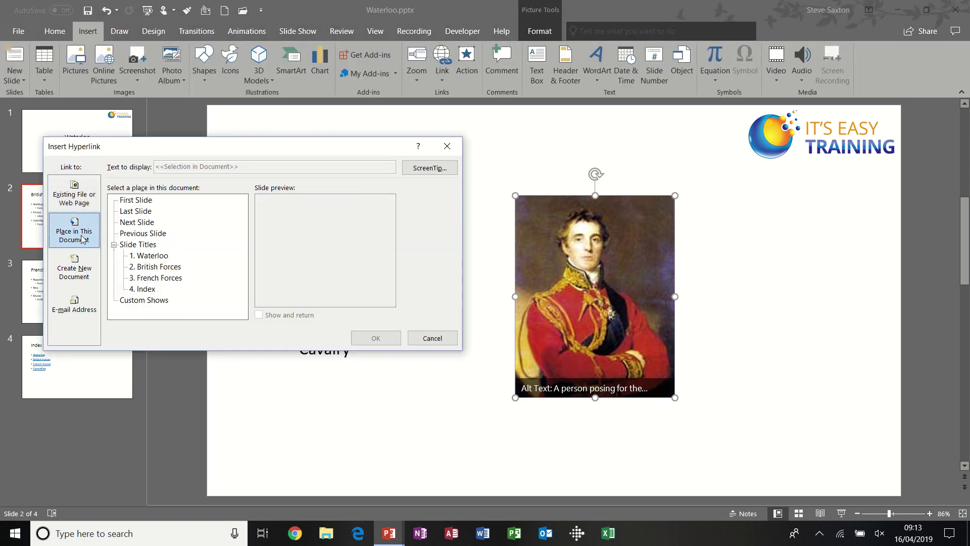
pyautogui.click(145, 289)
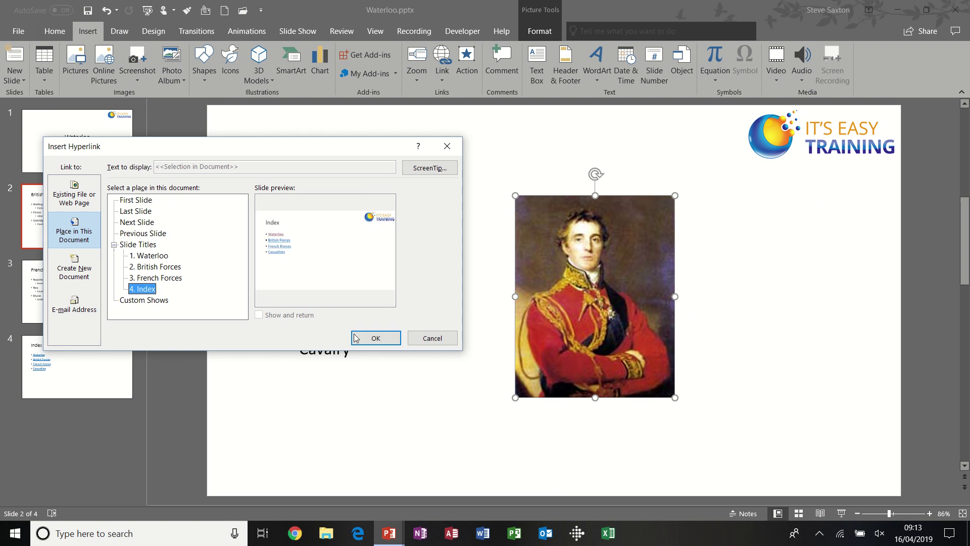
pyautogui.click(378, 339)
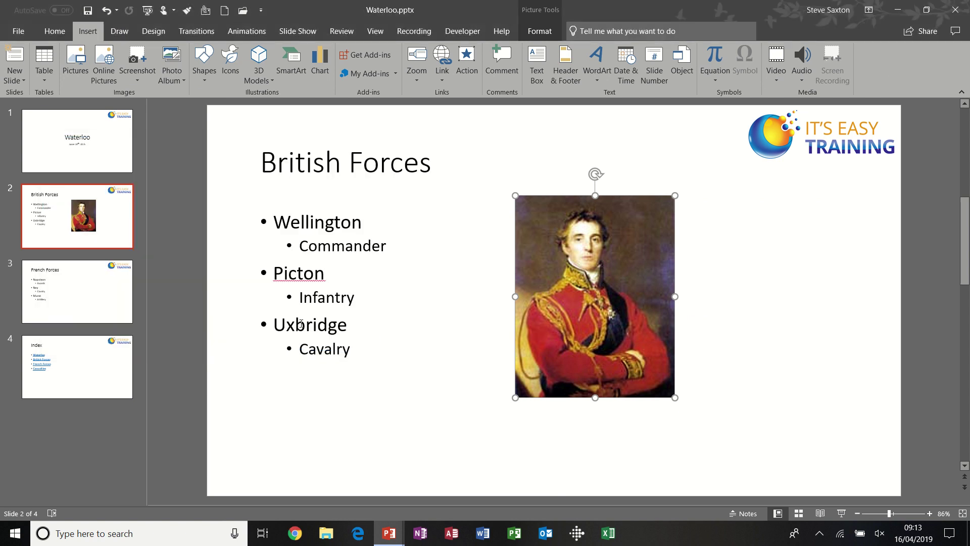
# Insert the Napoleon portrait on the French Forces slide, sized about 9.99 × 8.07 cm, right of the bullets
pyautogui.click(114, 307)
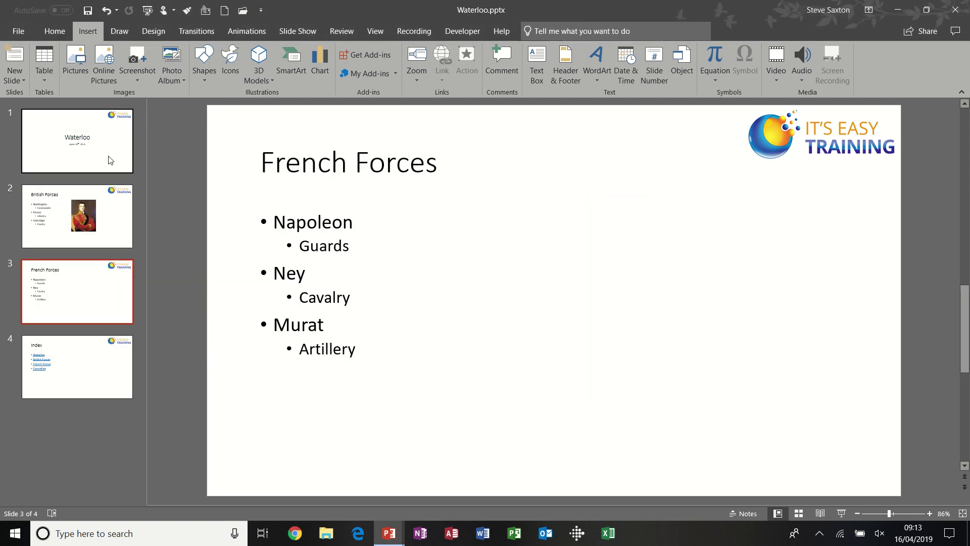
pyautogui.click(81, 64)
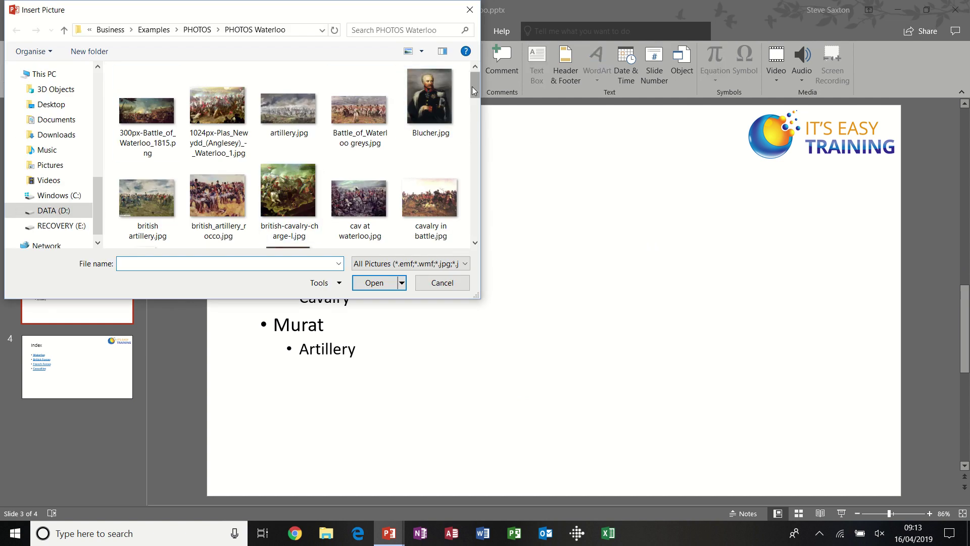
pyautogui.moveTo(471, 83); pyautogui.dragTo(474, 122)
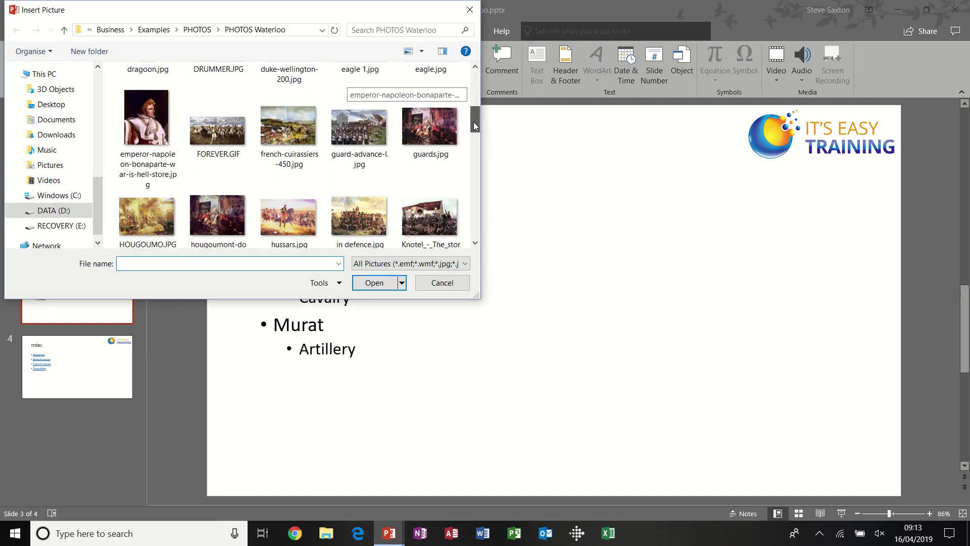
pyautogui.doubleClick(158, 114)
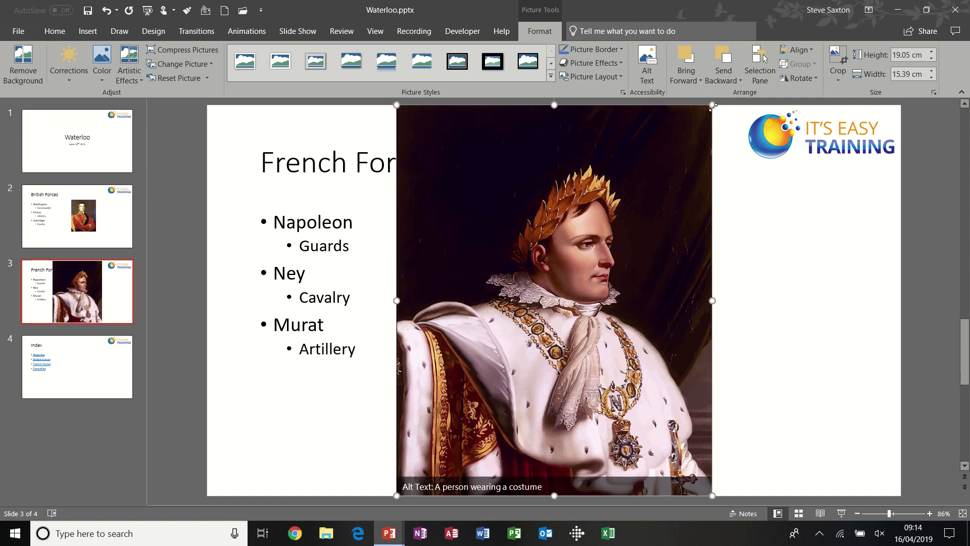
pyautogui.moveTo(709, 115); pyautogui.dragTo(560, 289)
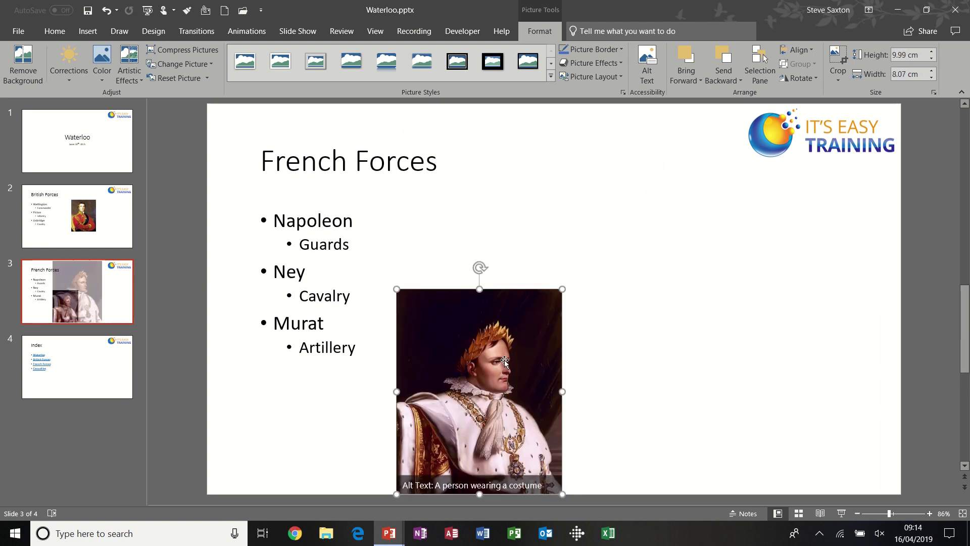
pyautogui.moveTo(506, 358); pyautogui.dragTo(647, 253)
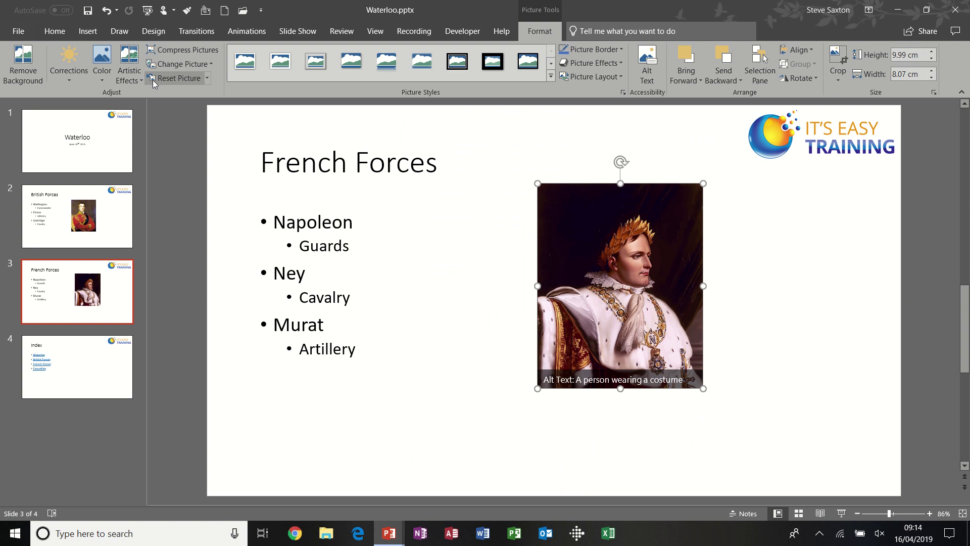
# Link the Napoleon portrait to slide 4, Index
pyautogui.click(83, 36)
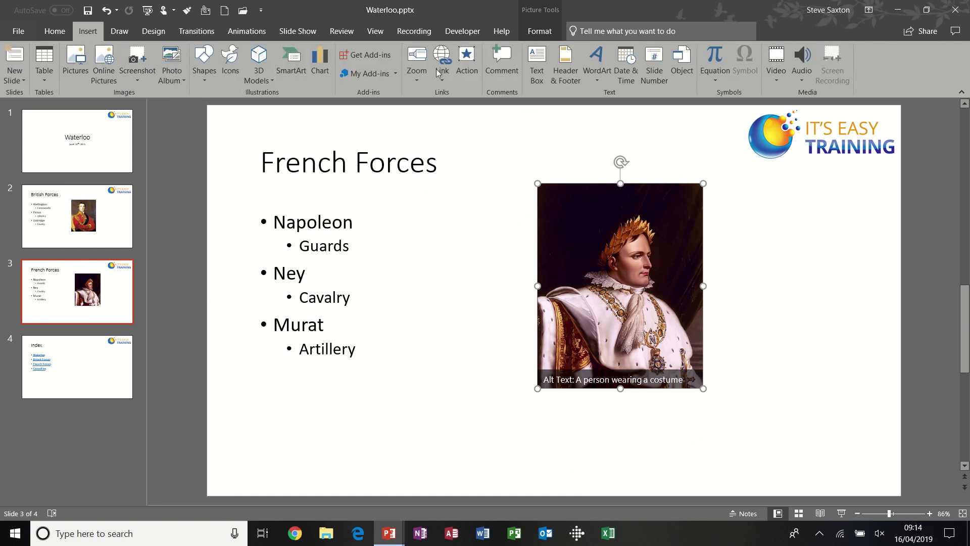
pyautogui.click(442, 54)
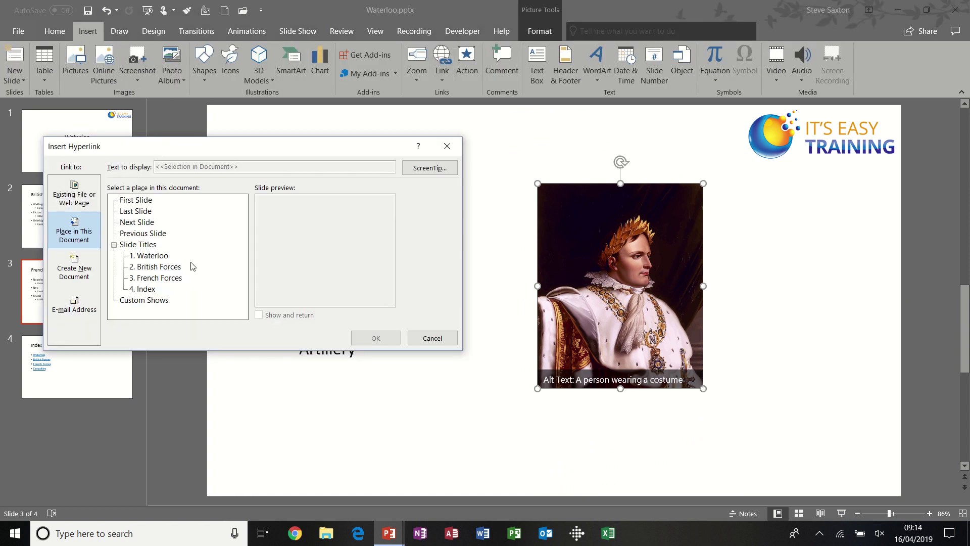
pyautogui.click(146, 289)
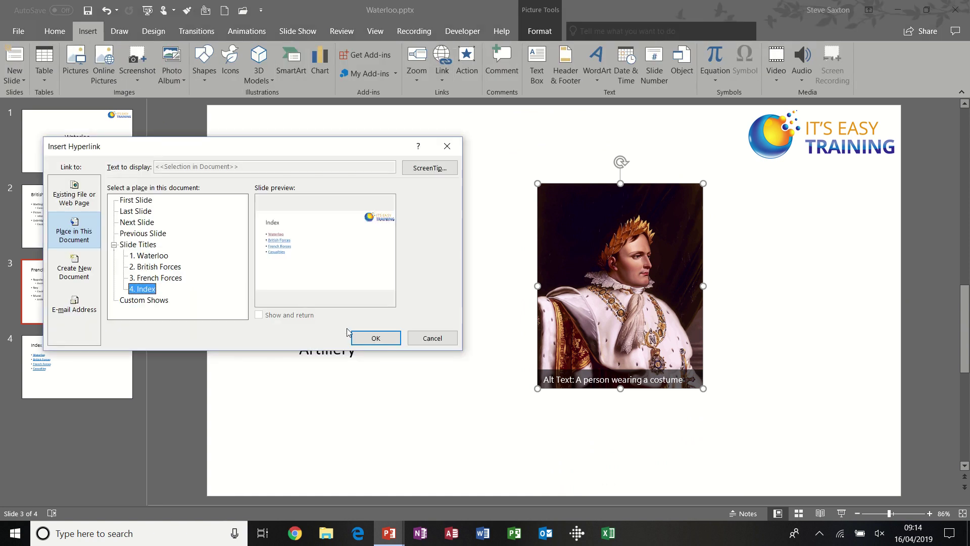
pyautogui.click(367, 340)
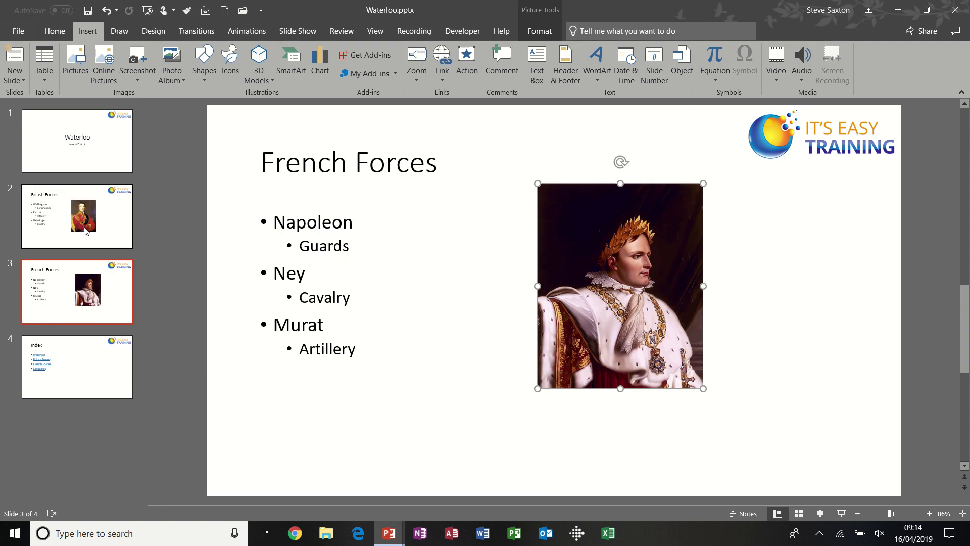
# Insert Battle_of_Waterloo greys.jpg on the title slide, about 14 cm wide, in the lower left
pyautogui.click(105, 161)
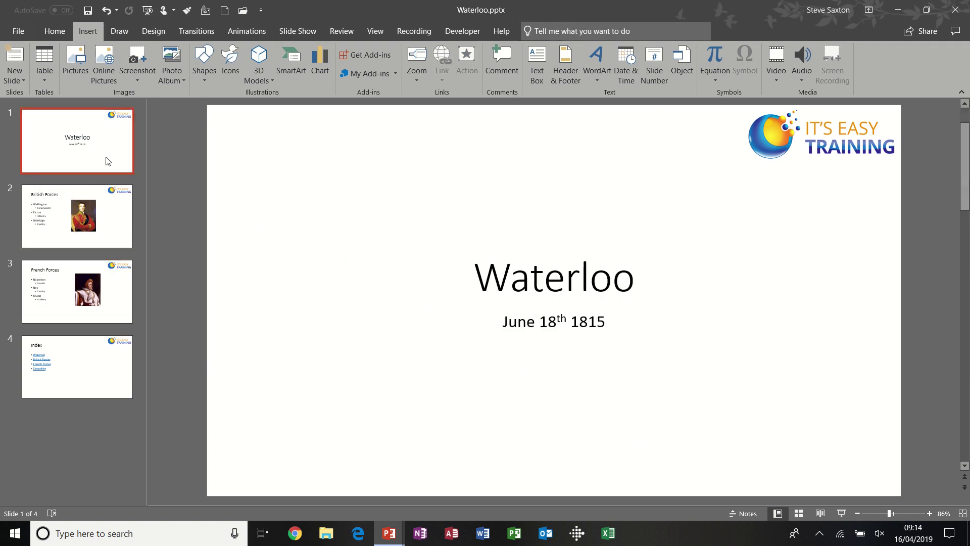
pyautogui.click(75, 61)
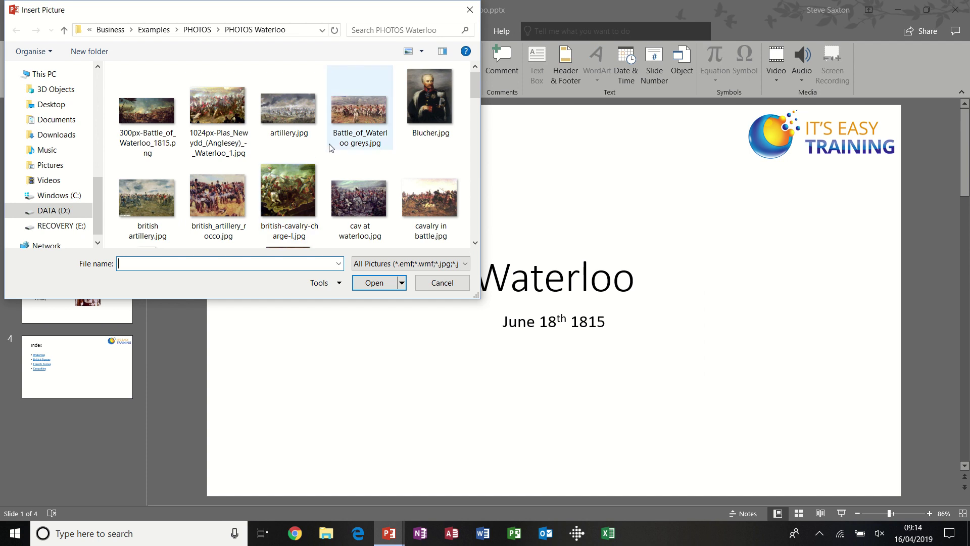
pyautogui.doubleClick(352, 116)
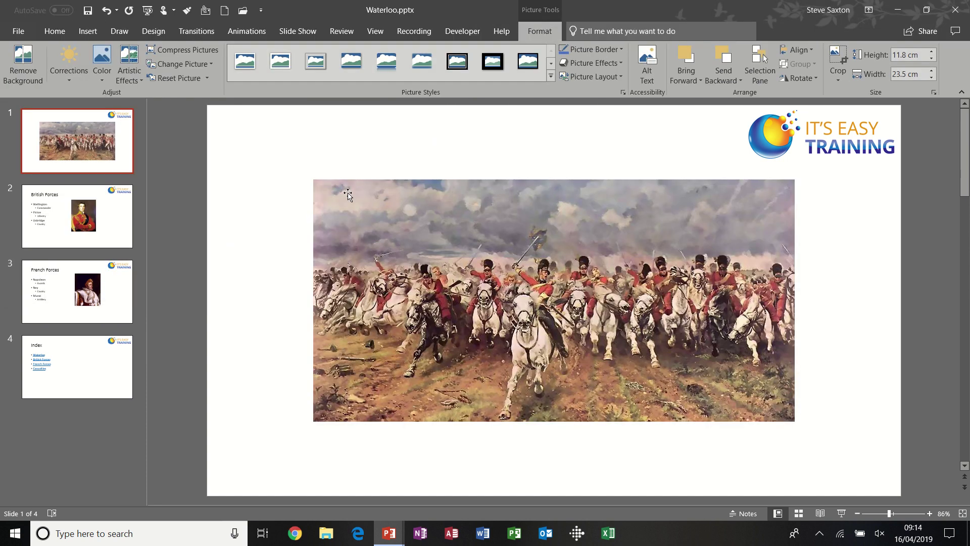
pyautogui.moveTo(313, 179); pyautogui.dragTo(503, 272)
pyautogui.moveTo(697, 341); pyautogui.dragTo(435, 403)
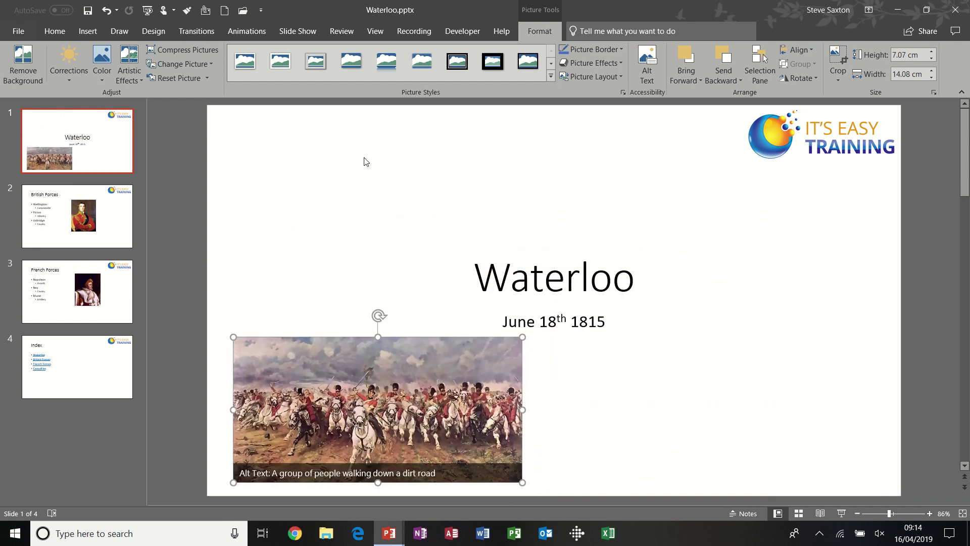
# Link the cavalry charge picture to slide 4, Index
pyautogui.click(88, 31)
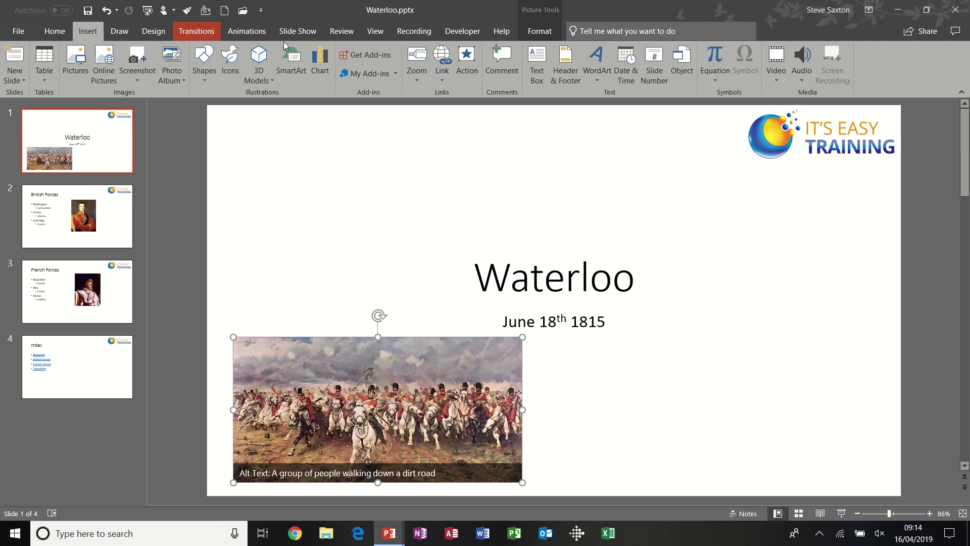
pyautogui.click(439, 59)
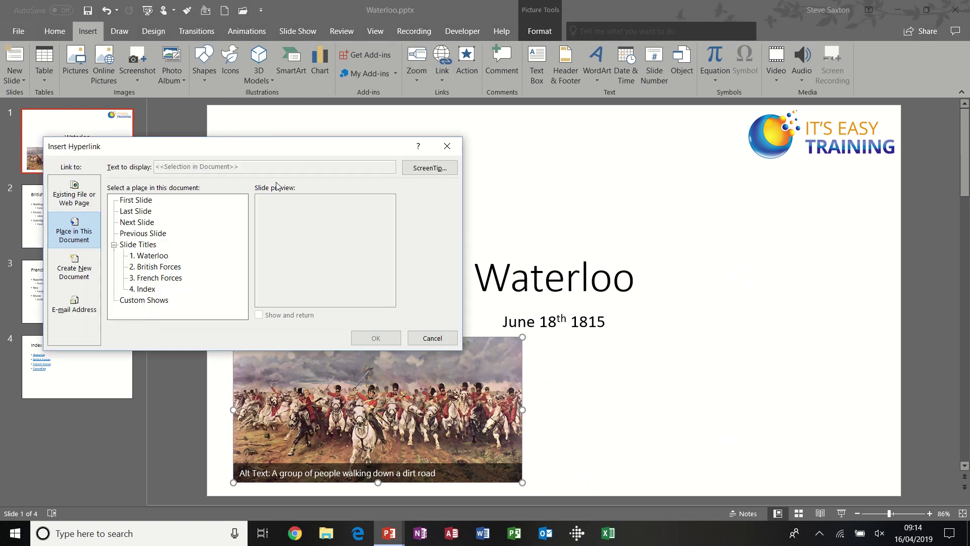
pyautogui.click(148, 290)
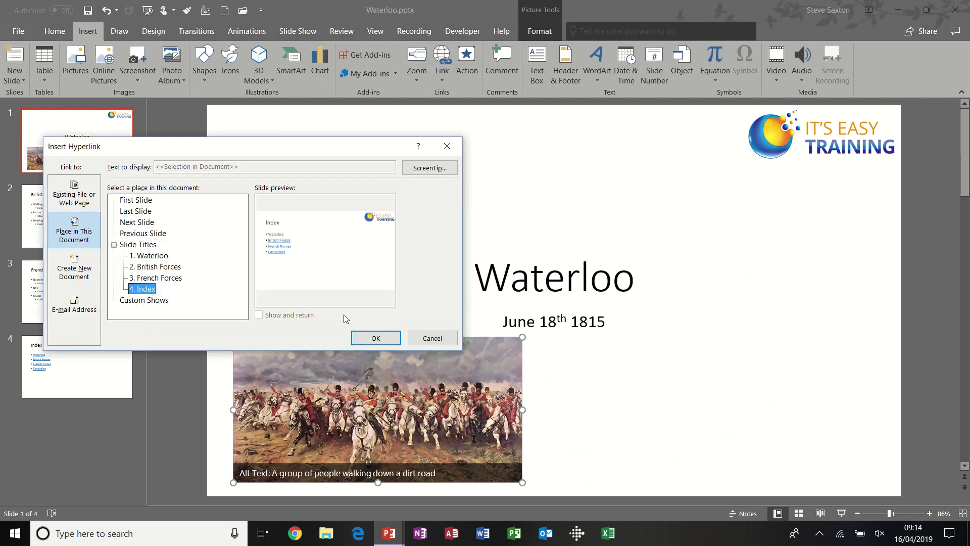
pyautogui.click(365, 337)
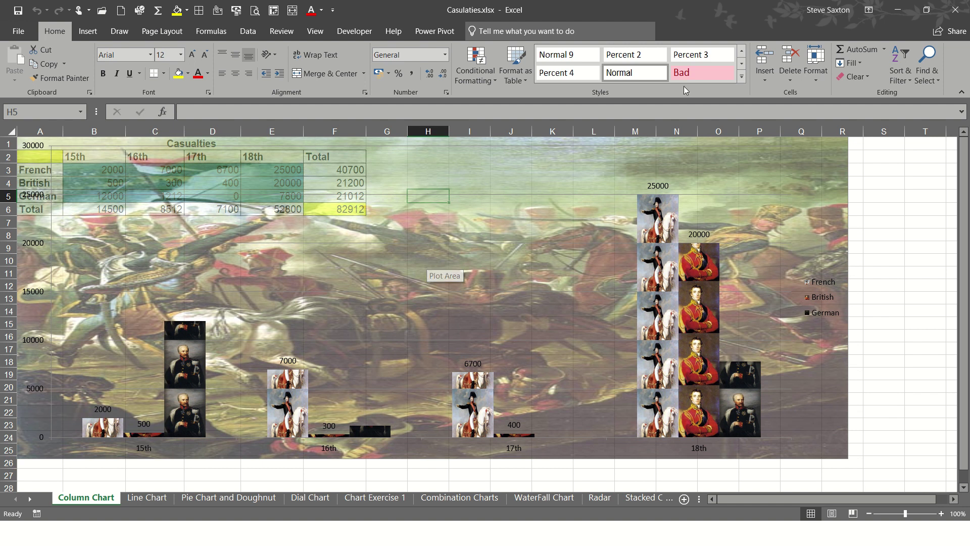
# Close the Casulaties.xlsx workbook without saving changes
pyautogui.click(954, 14)
pyautogui.click(475, 281)
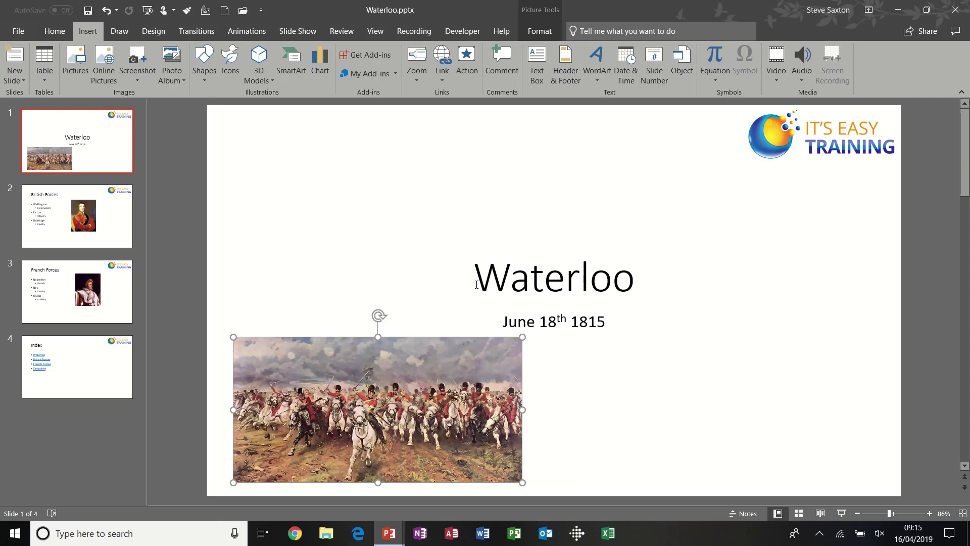
# Deselect the cavalry picture and bring up the View commands
pyautogui.click(369, 199)
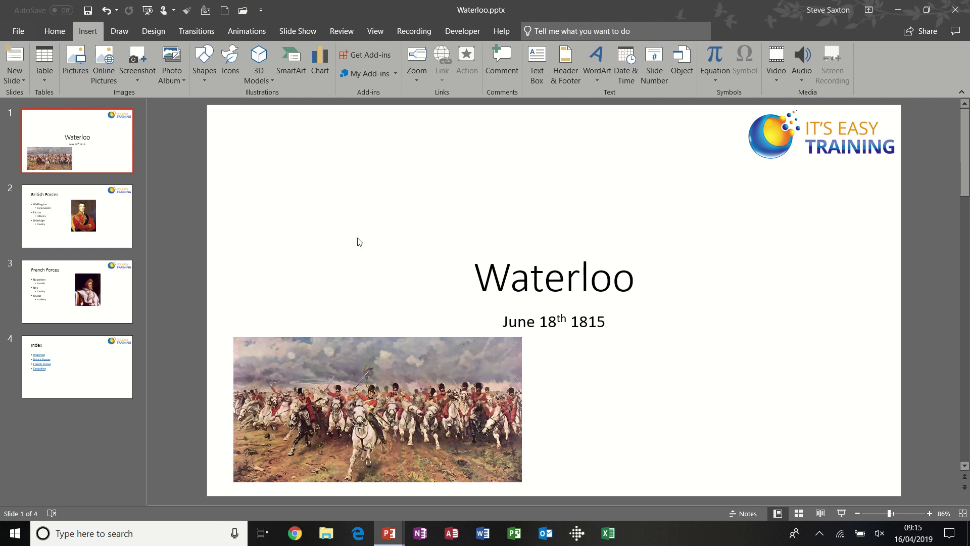
pyautogui.click(375, 32)
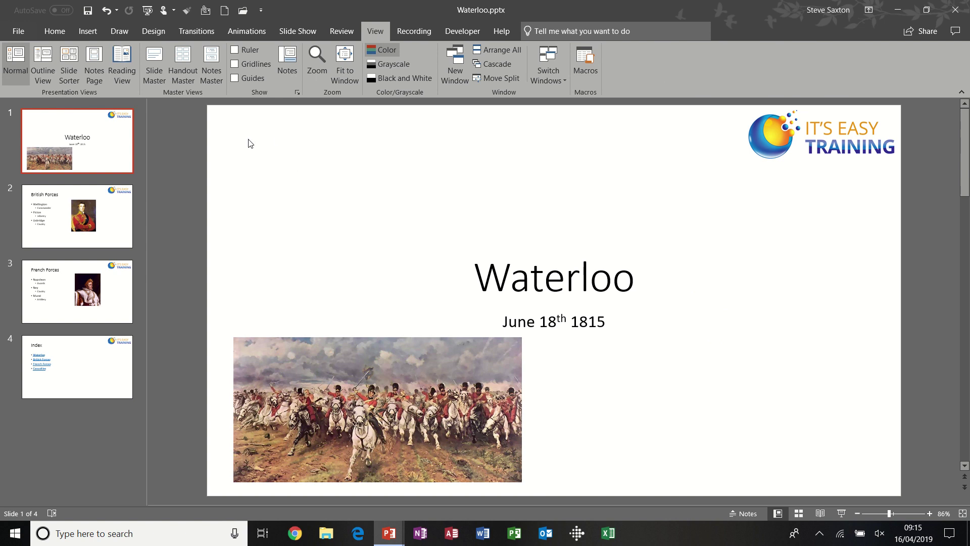
# Switch to Slide Master view and select the top-level slide master
pyautogui.click(158, 59)
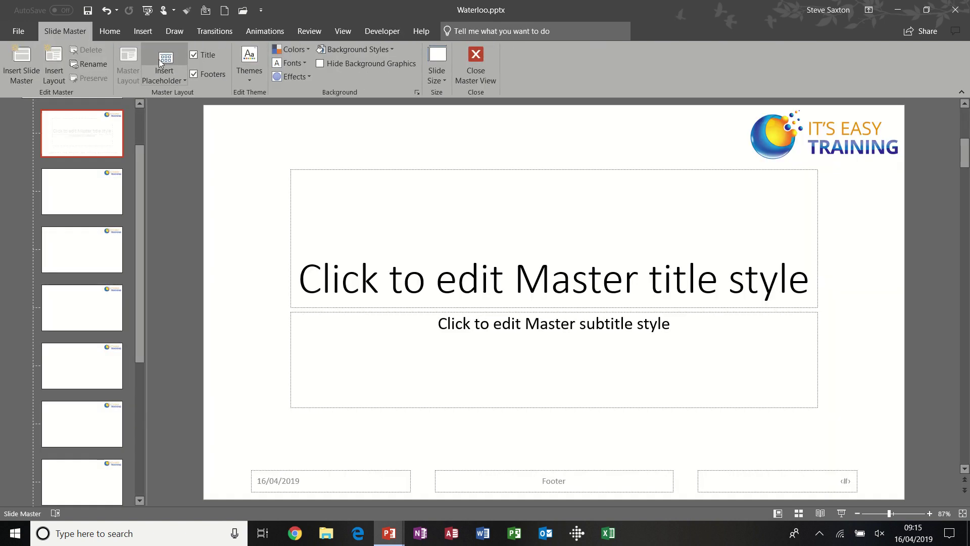
pyautogui.moveTo(139, 163); pyautogui.dragTo(139, 112)
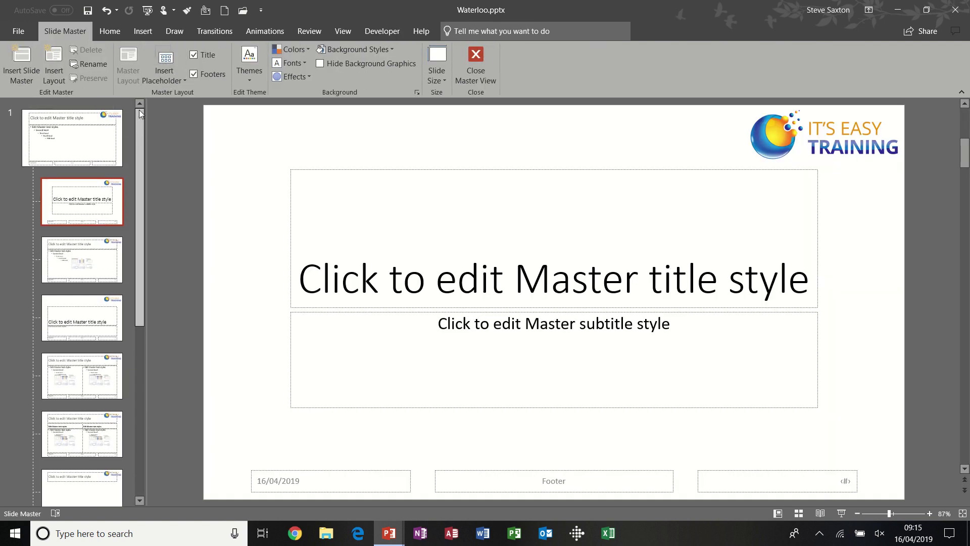
pyautogui.click(105, 126)
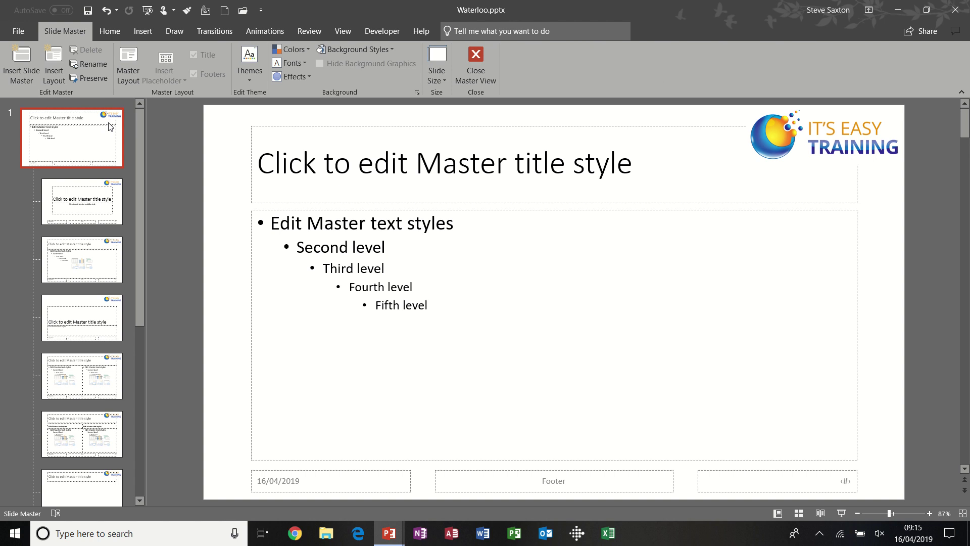
# Hyperlink the master's IT'S EASY TRAINING logo to slide 4, Index, within this document
pyautogui.click(779, 137)
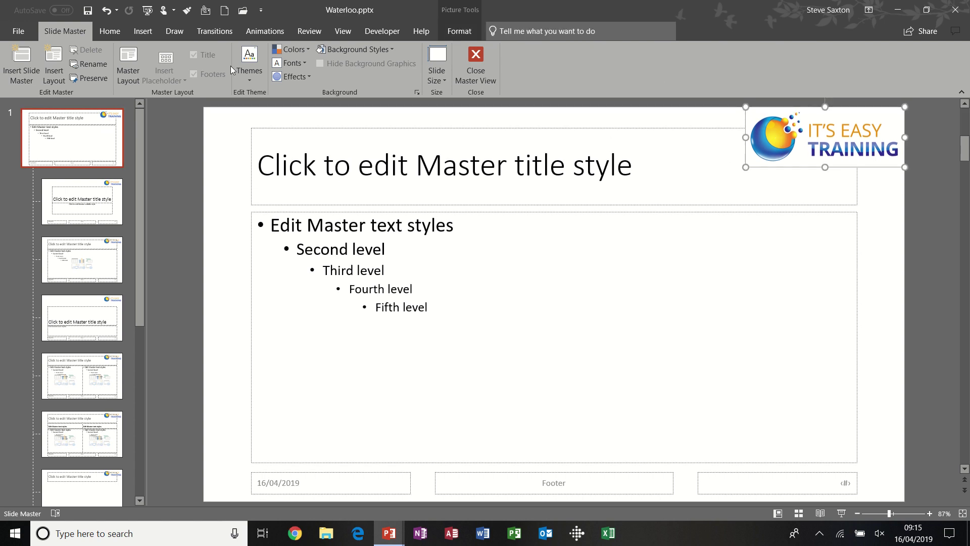
pyautogui.click(147, 34)
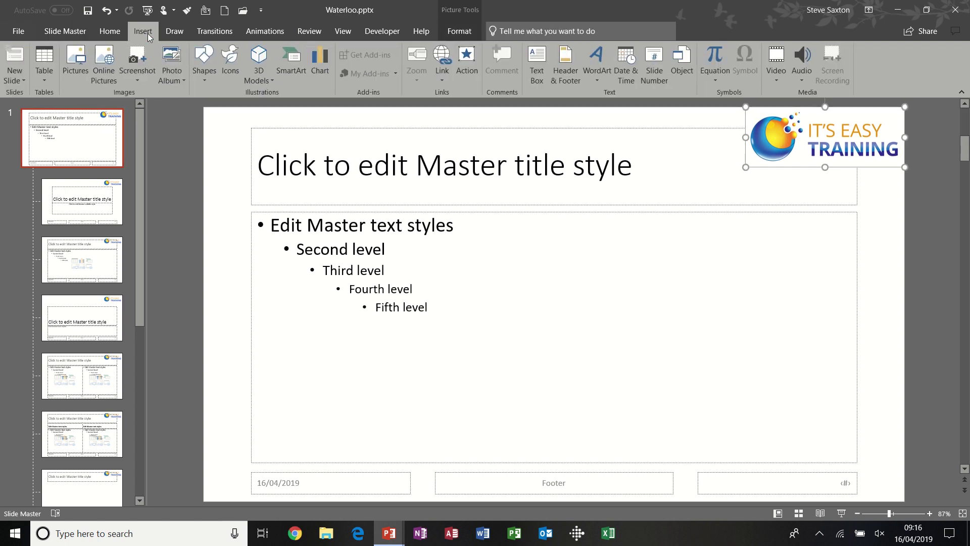
pyautogui.click(438, 57)
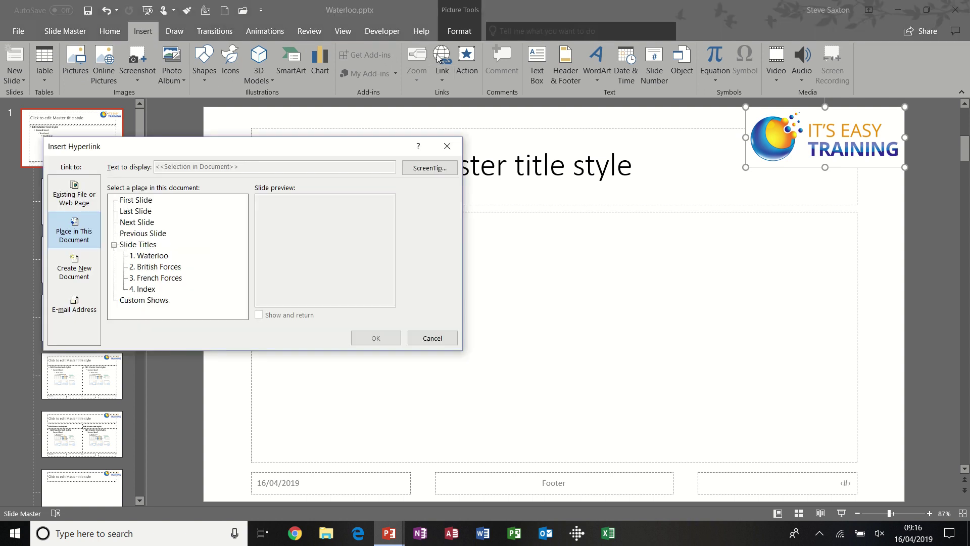
pyautogui.click(152, 291)
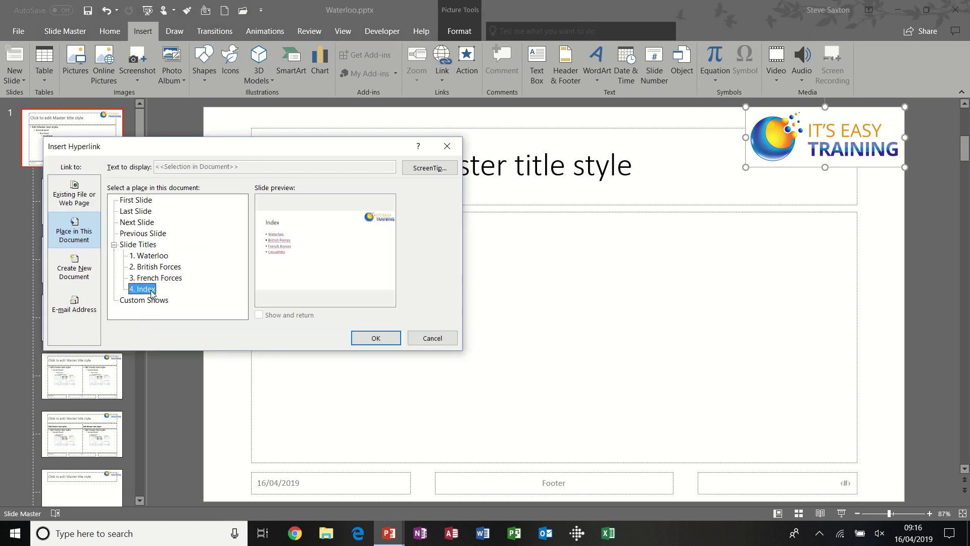
pyautogui.click(377, 338)
pyautogui.moveTo(800, 143)
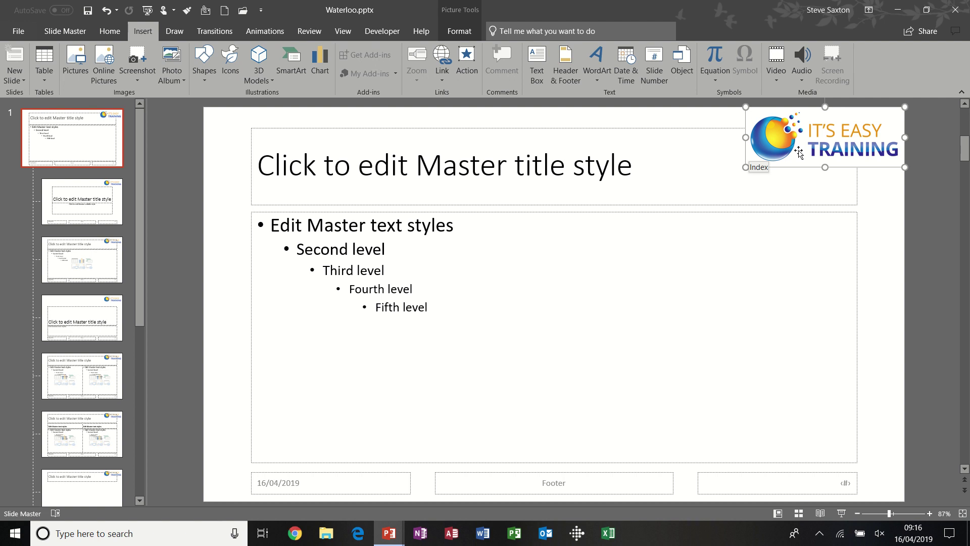
# Close Master View from the Slide Master tab, returning to the Waterloo title slide
pyautogui.click(73, 32)
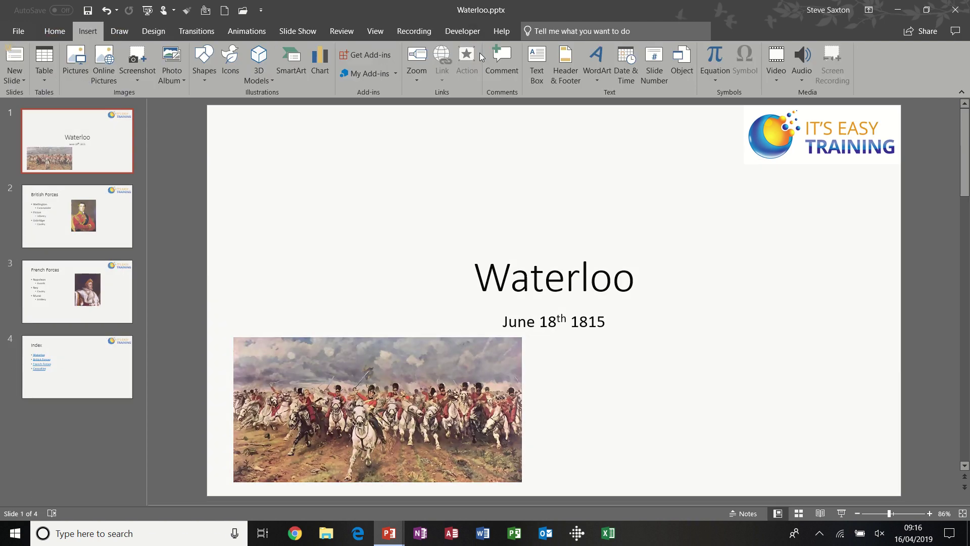
pyautogui.click(474, 56)
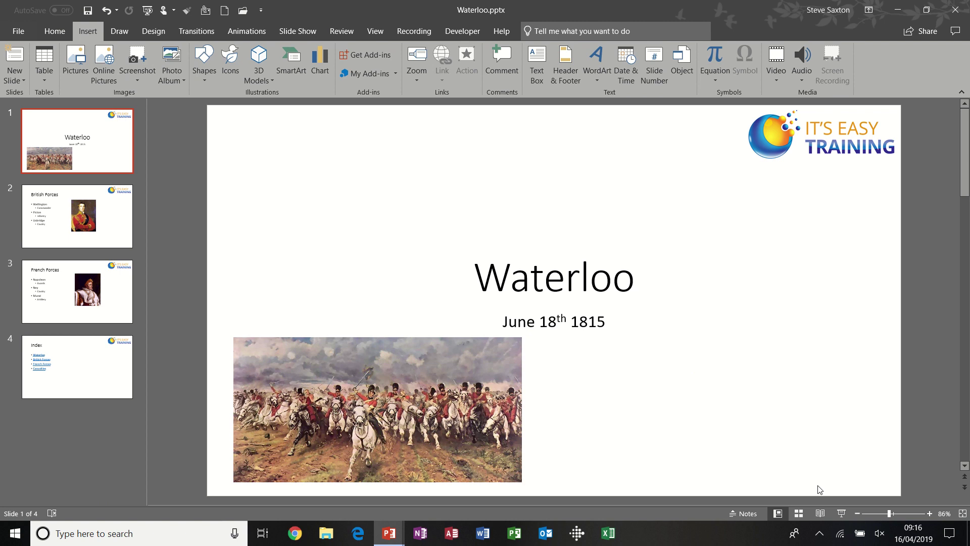